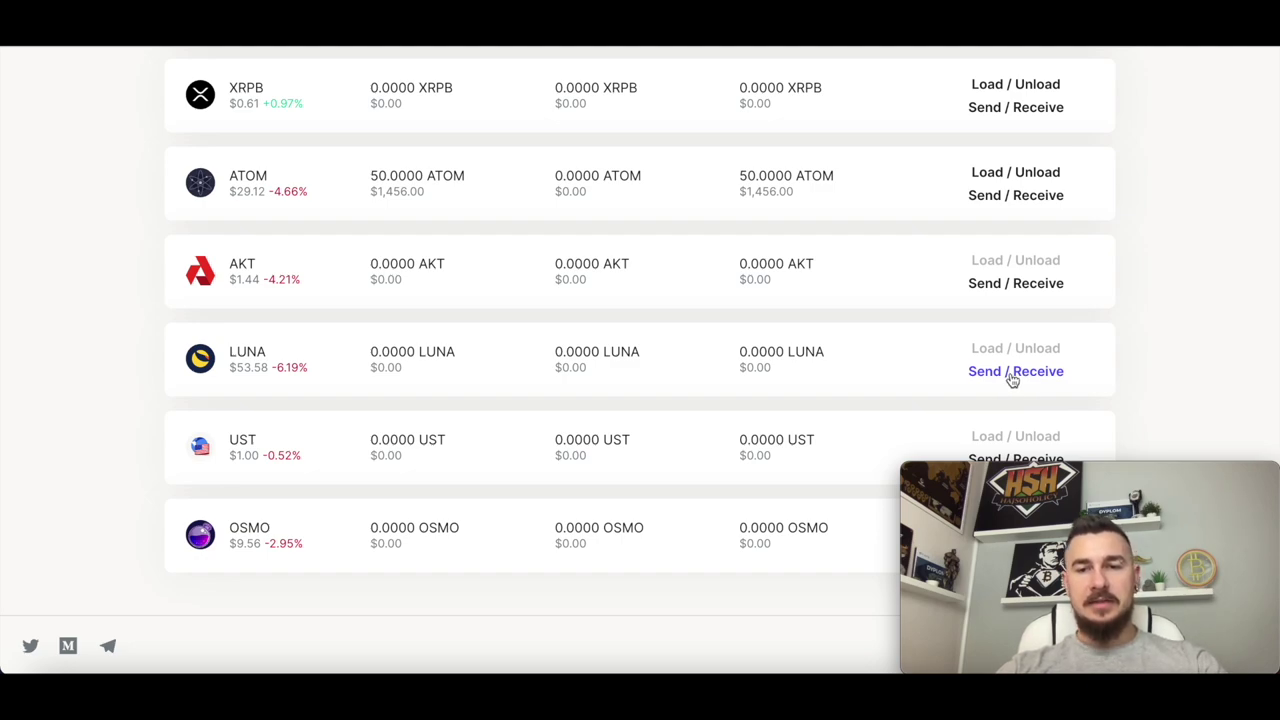
Open the BUSD transfer dialog on its Receive side and highlight the Kava deposit address.
scroll(1012, 378, up, 2)
scroll(1010, 378, up, 1)
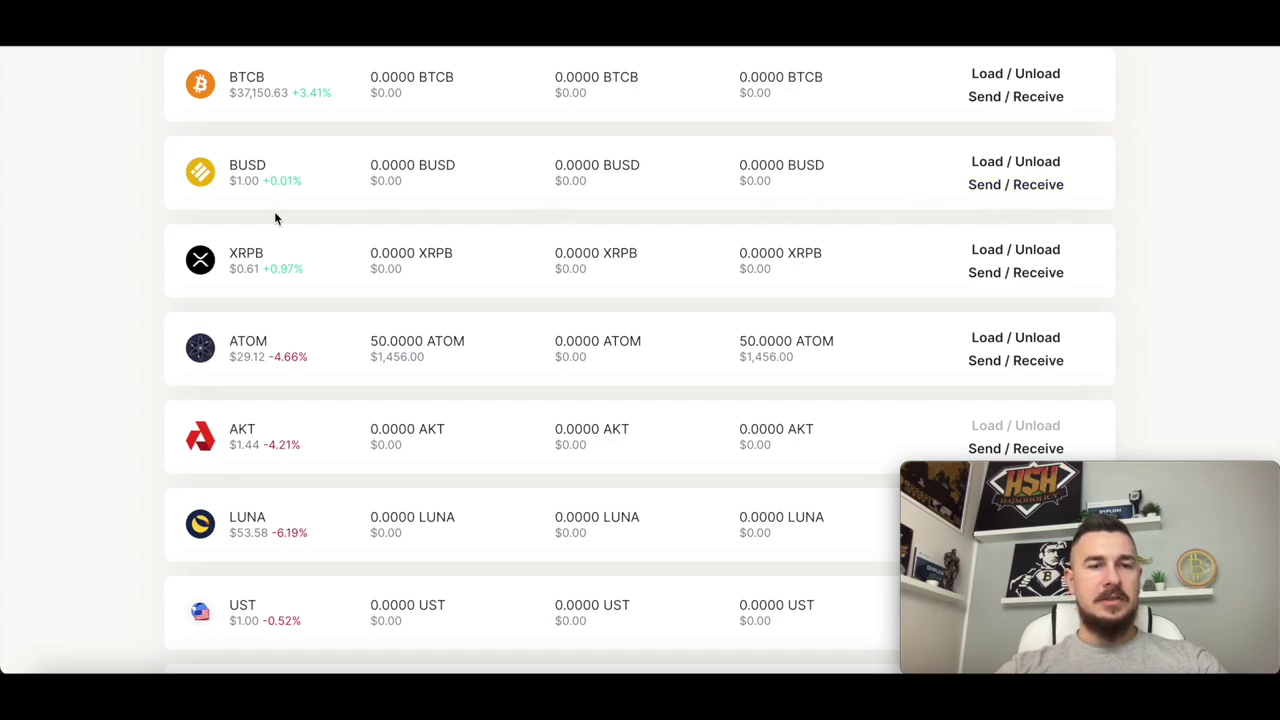
scroll(276, 218, up, 2)
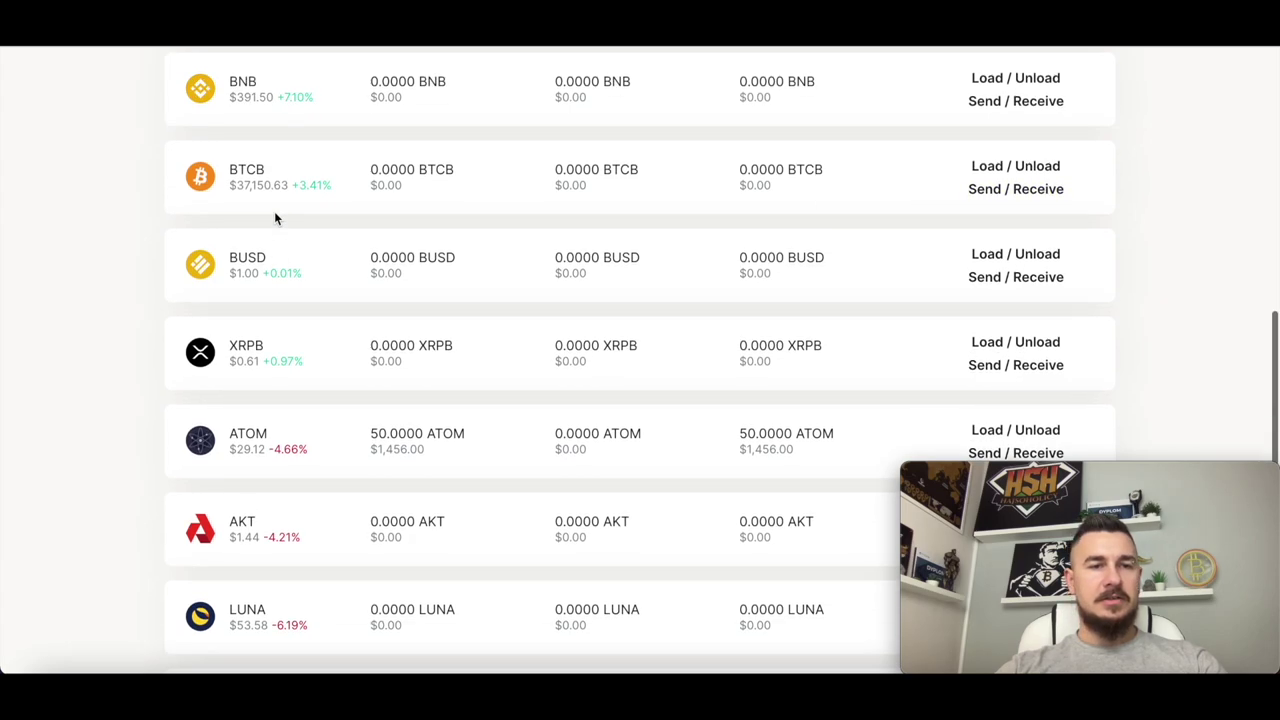
click(1040, 280)
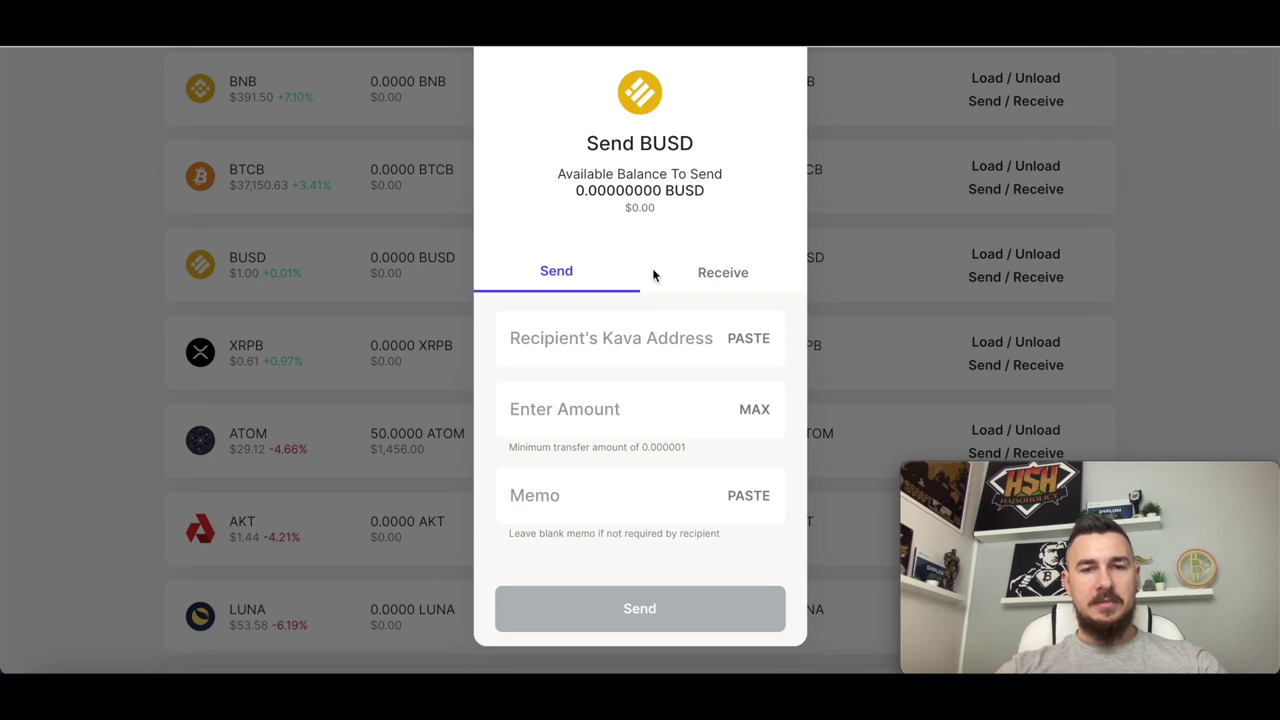
click(740, 287)
scroll(741, 289, down, 1)
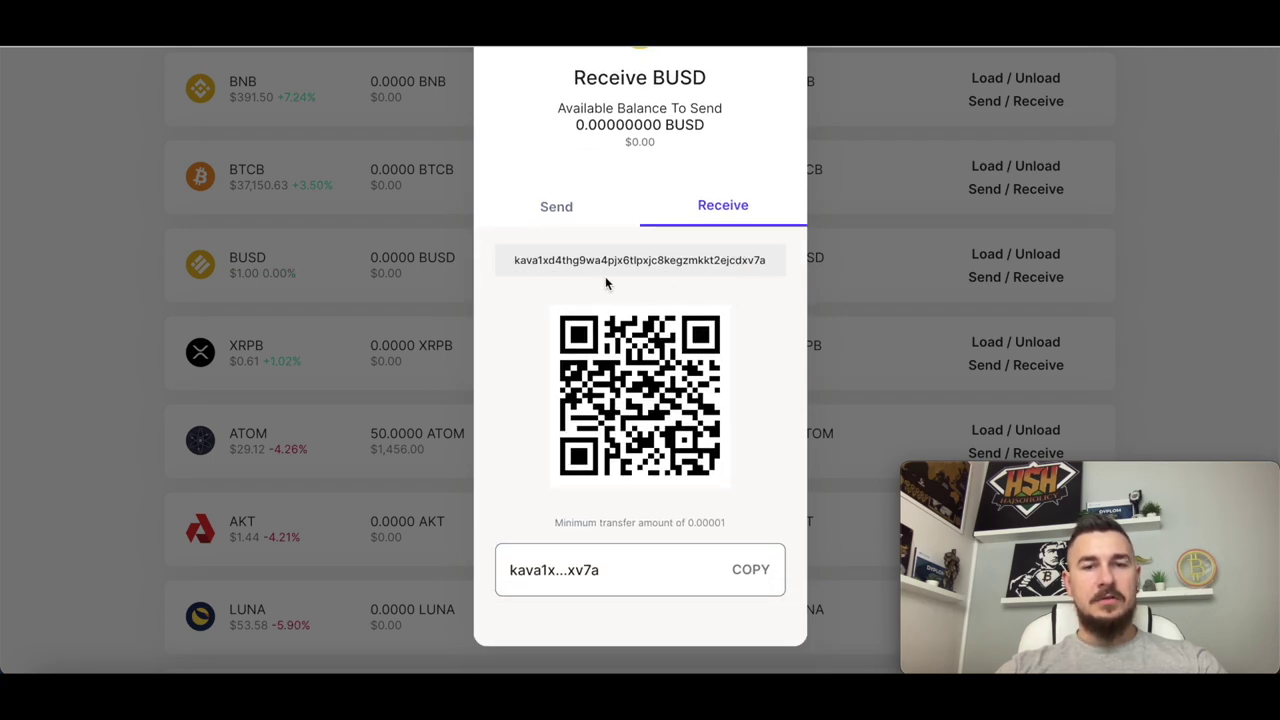
drag(539, 263, 737, 280)
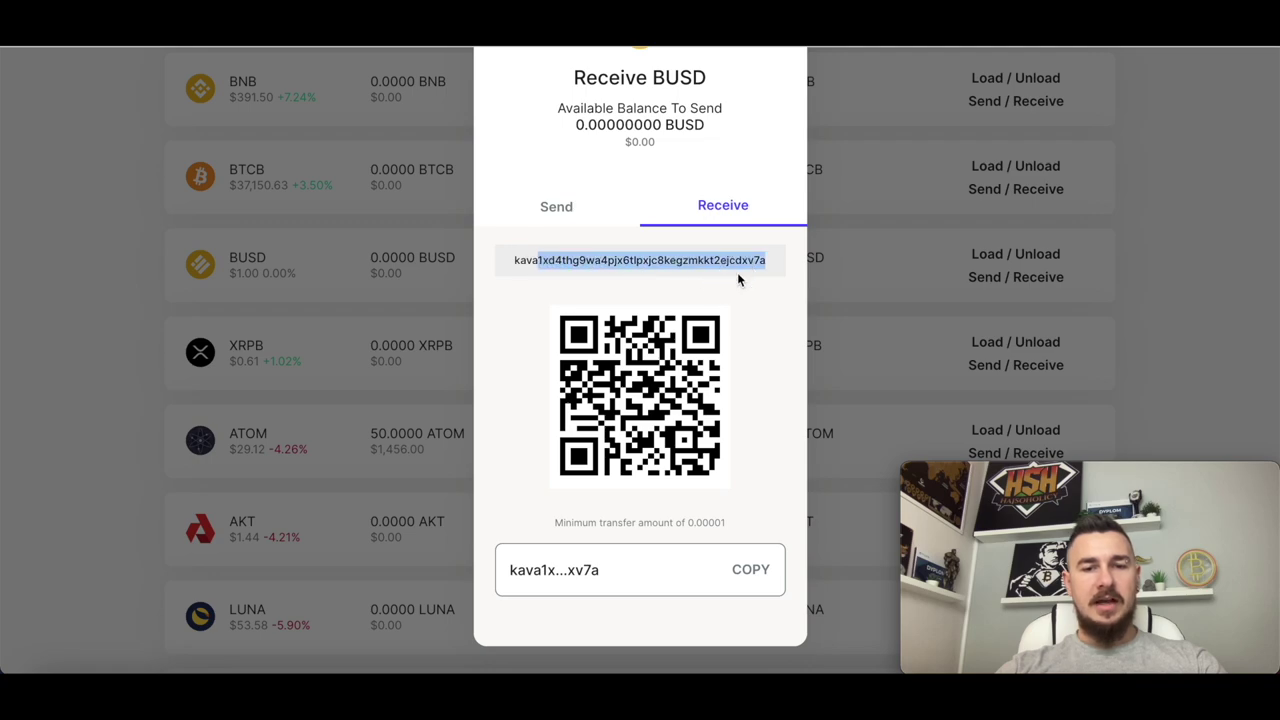
Return the BUSD dialog to its Send form and close it without sending.
scroll(700, 548, up, 2)
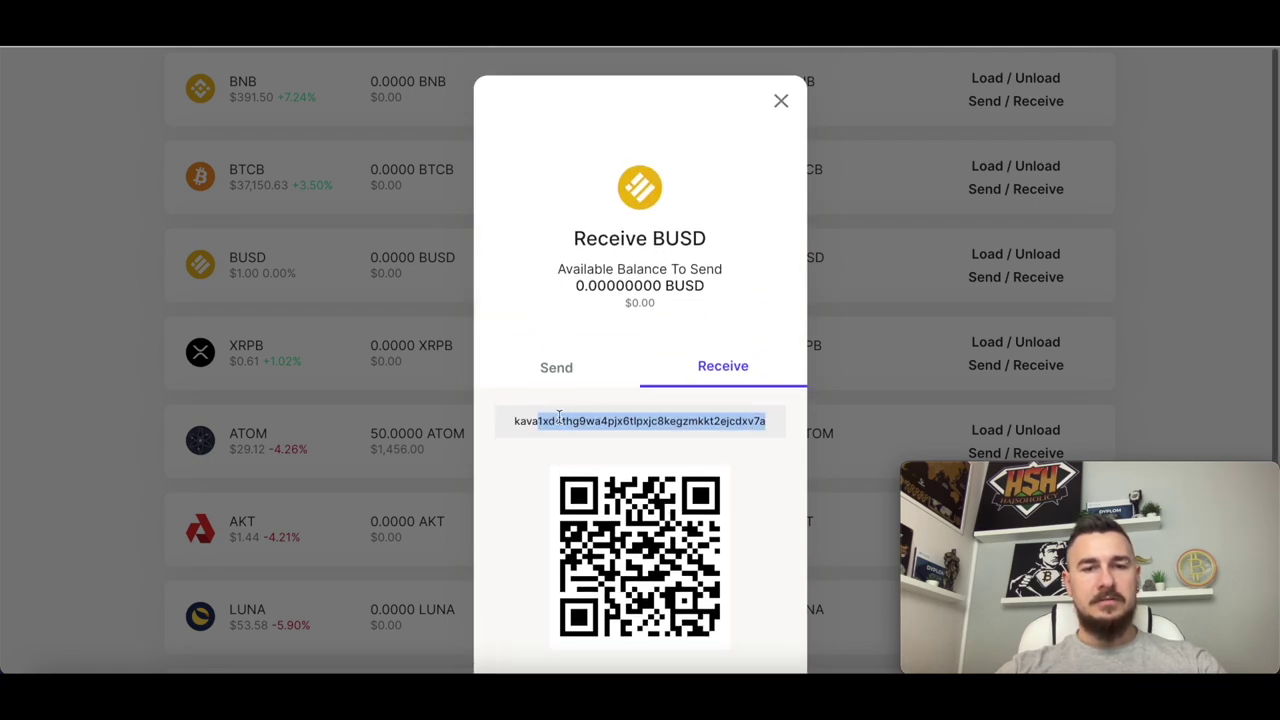
click(556, 370)
scroll(564, 268, down, 1)
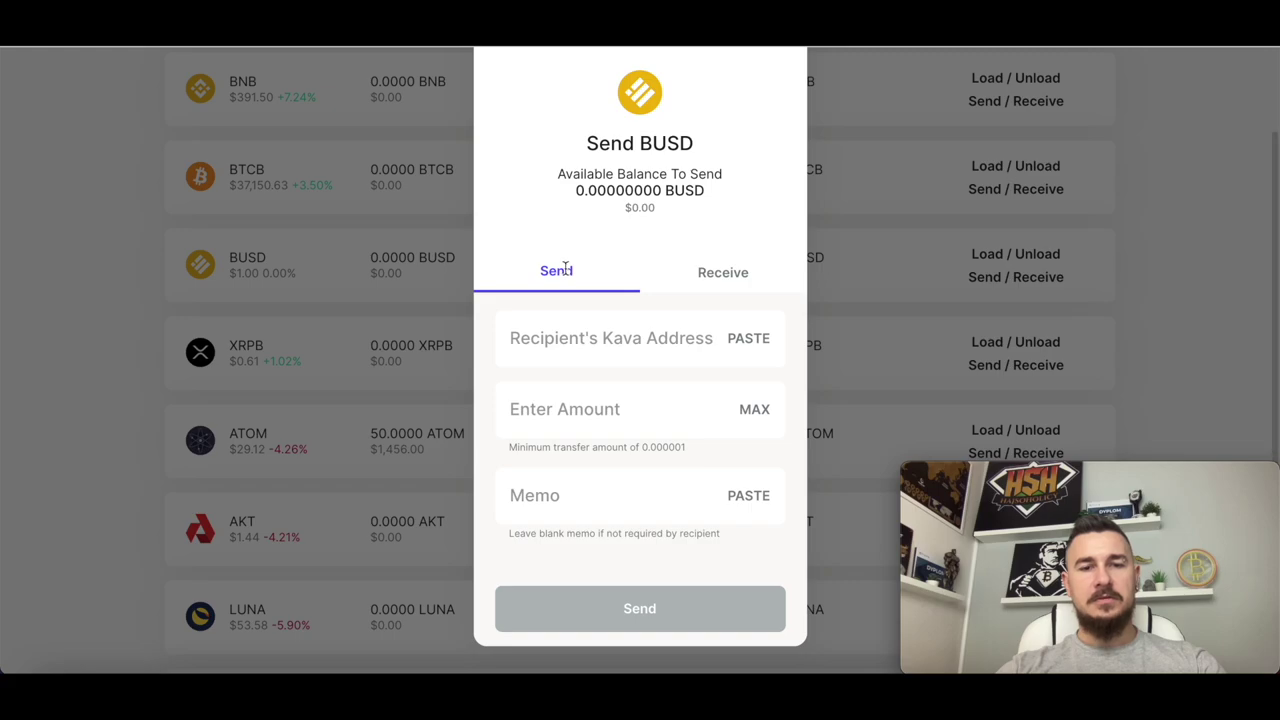
click(848, 194)
Inspect the receive address and QR code for LUNA, and close the dialog.
scroll(848, 194, down, 3)
click(1038, 383)
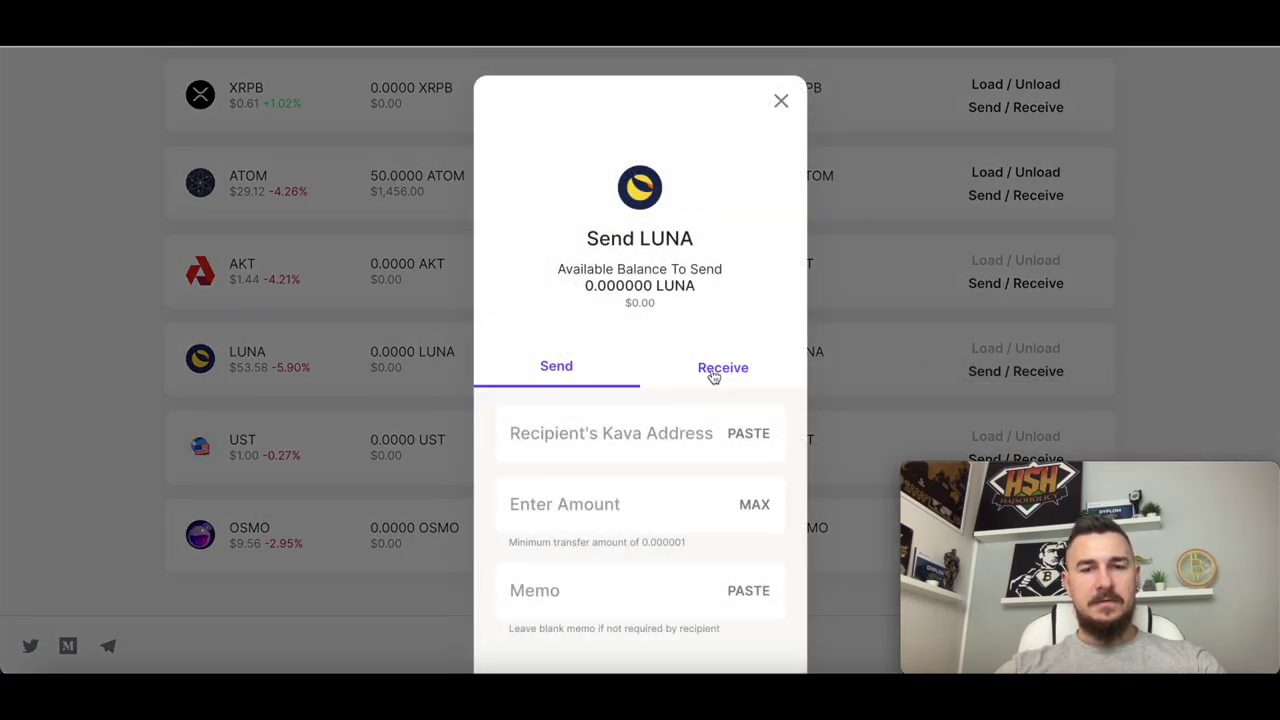
click(711, 370)
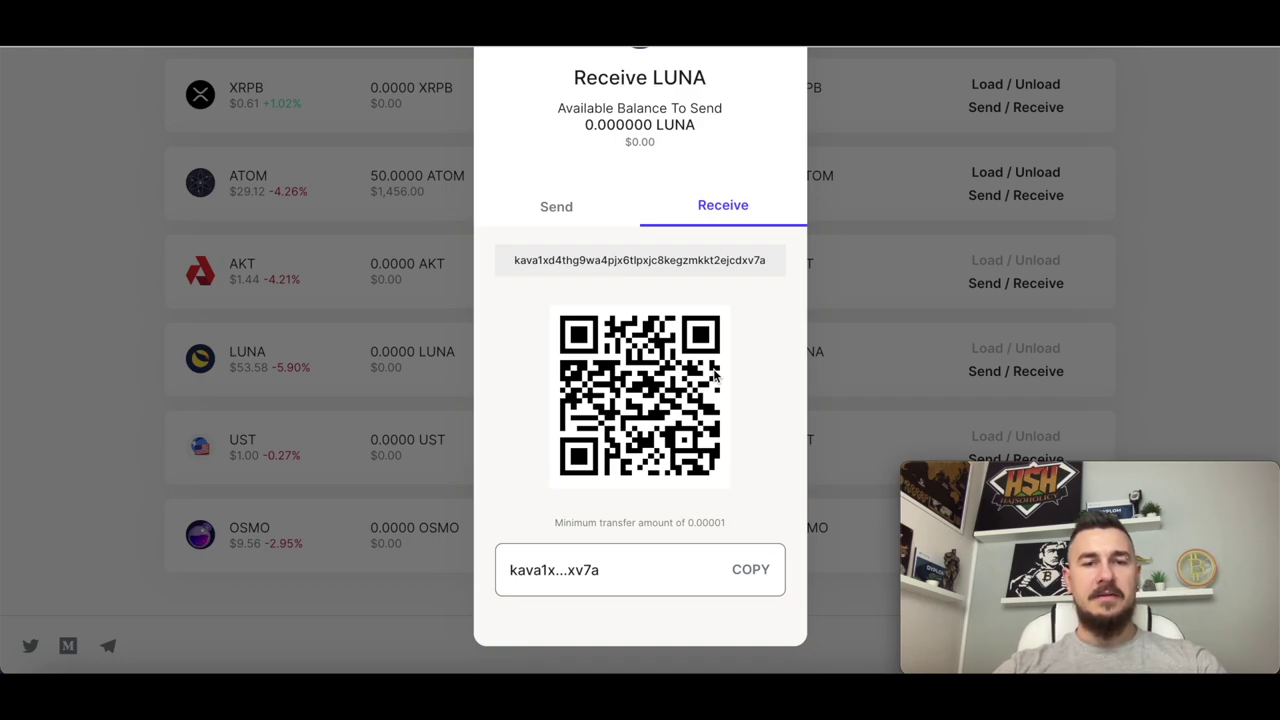
click(466, 326)
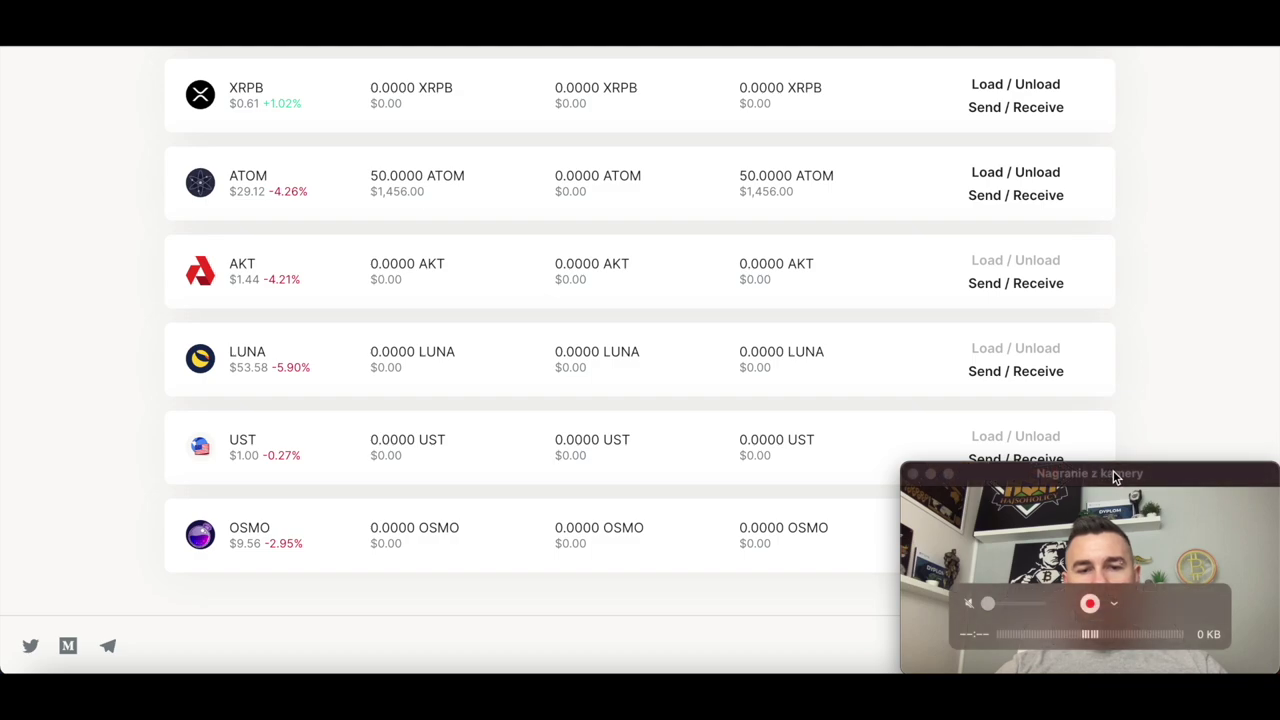
Inspect the receive address and QR code for OSMO, and close the dialog.
drag(1115, 476, 1120, 228)
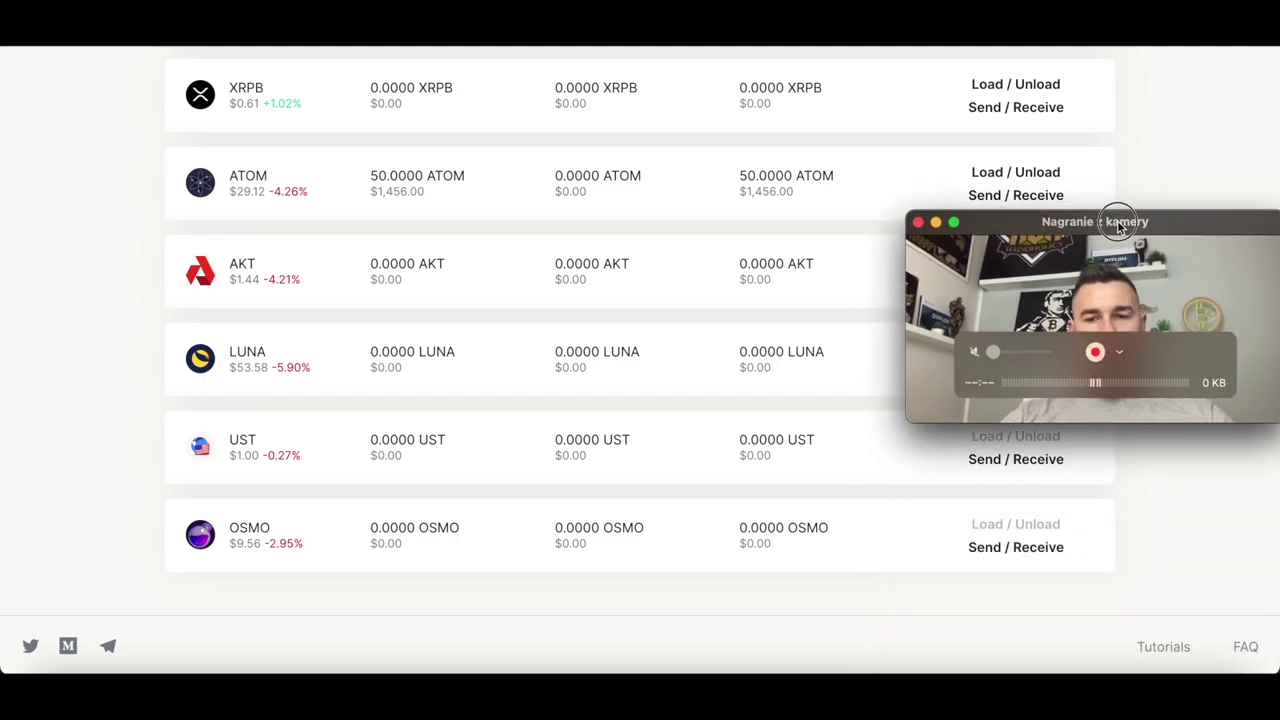
click(1036, 551)
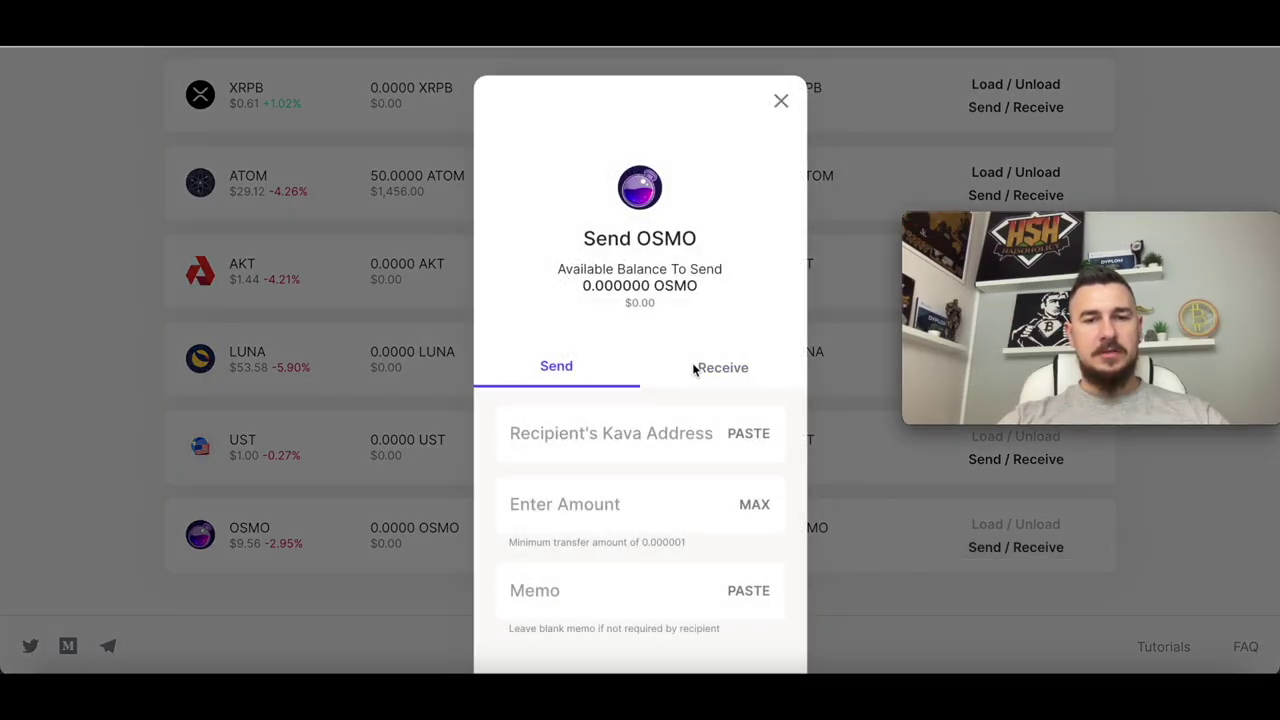
click(705, 367)
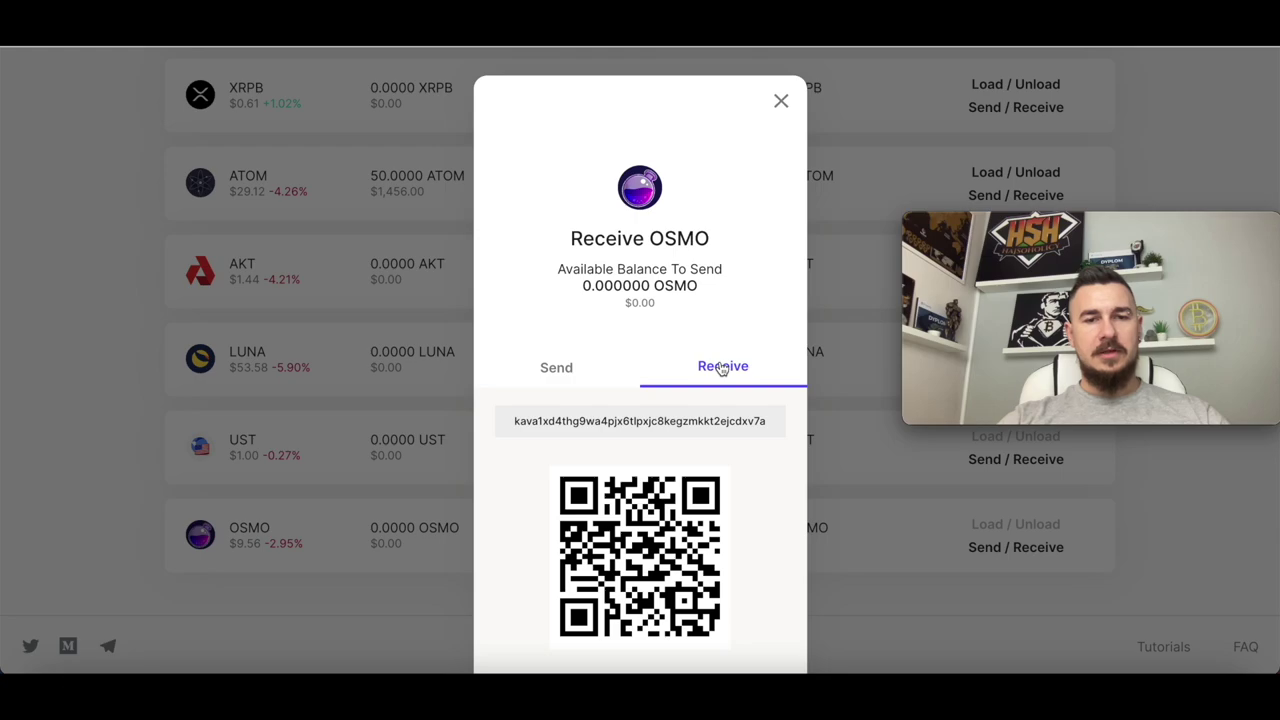
click(781, 101)
drag(1178, 230, 1183, 500)
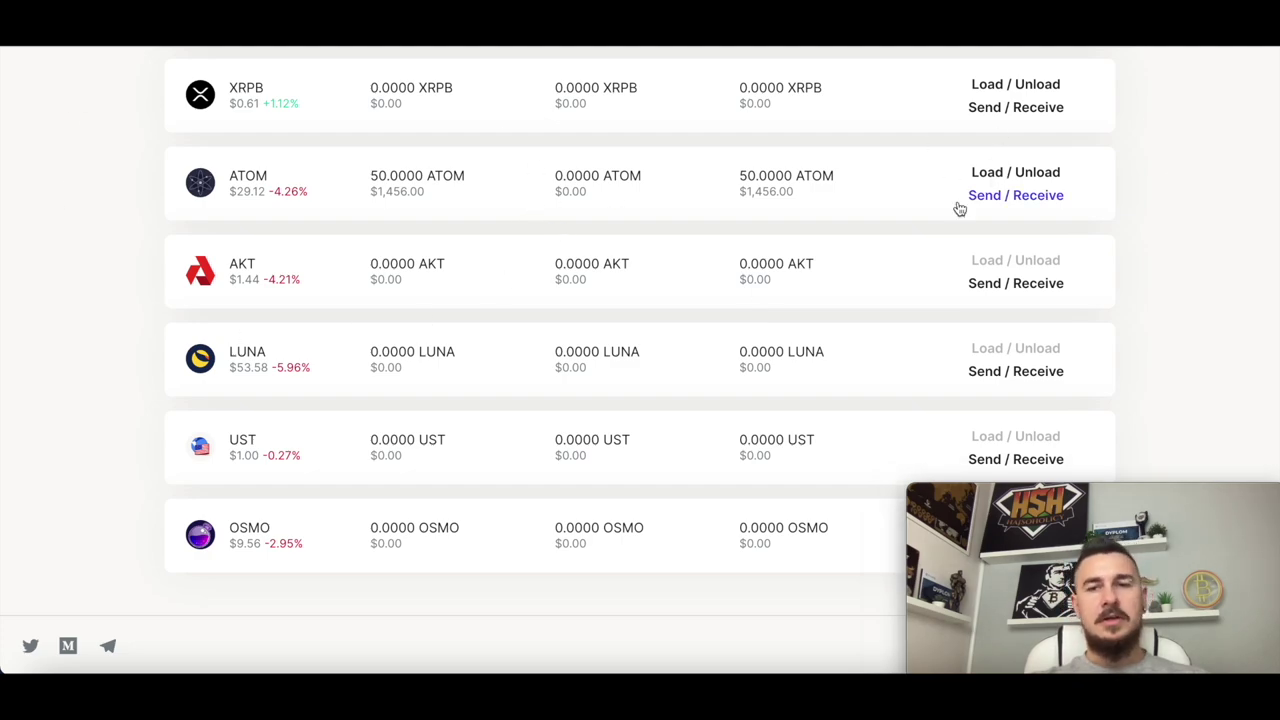
Open the ATOM load form and switch it to Unload to examine returning ATOM to the Cosmos Chain.
click(990, 172)
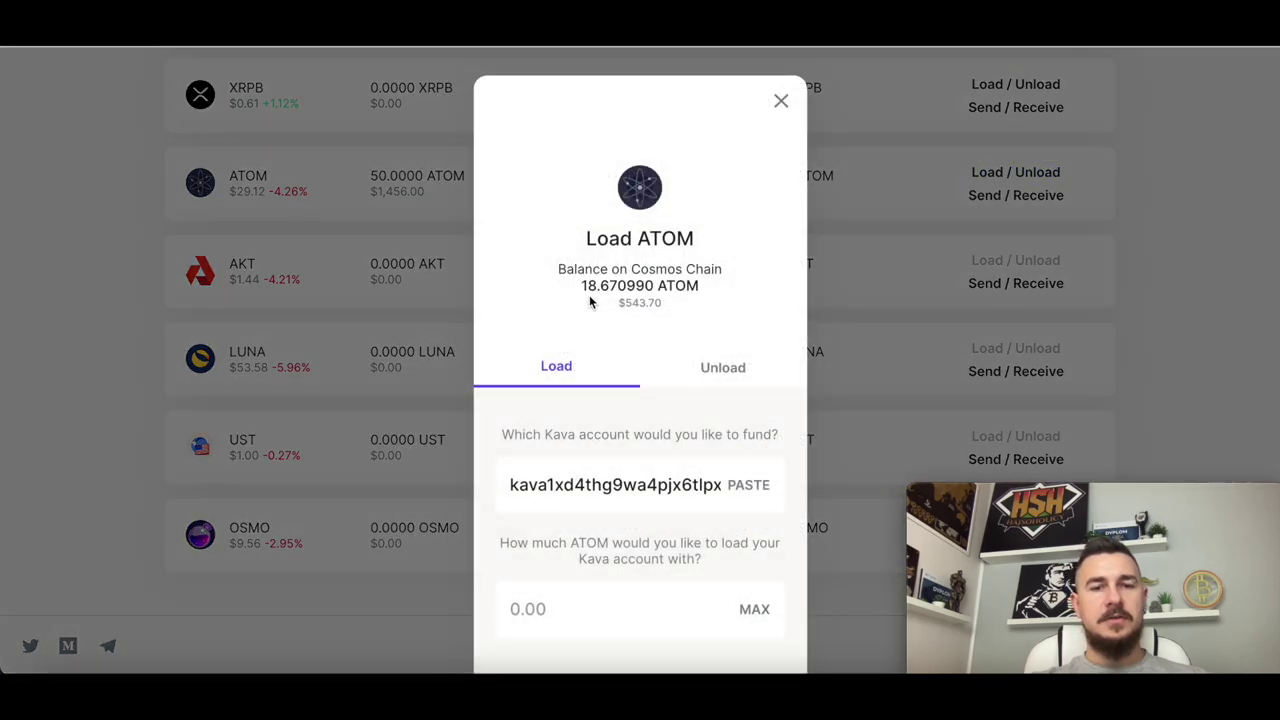
scroll(568, 376, down, 1)
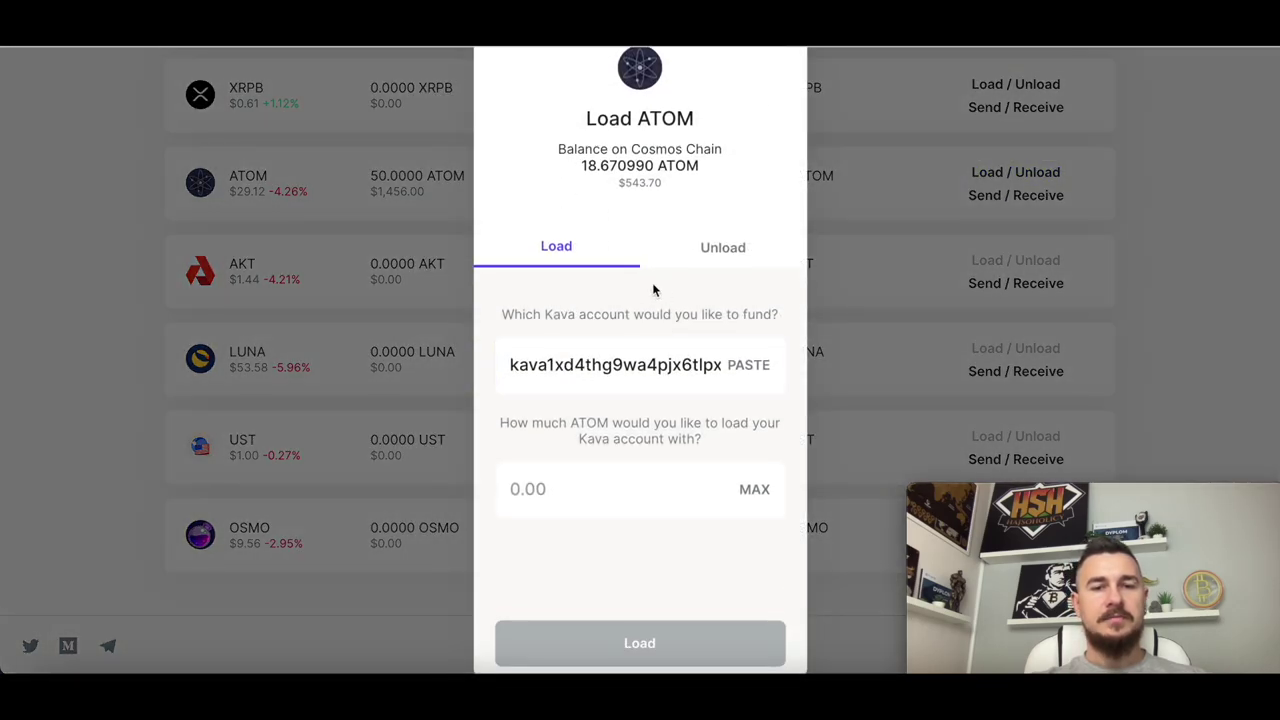
click(740, 252)
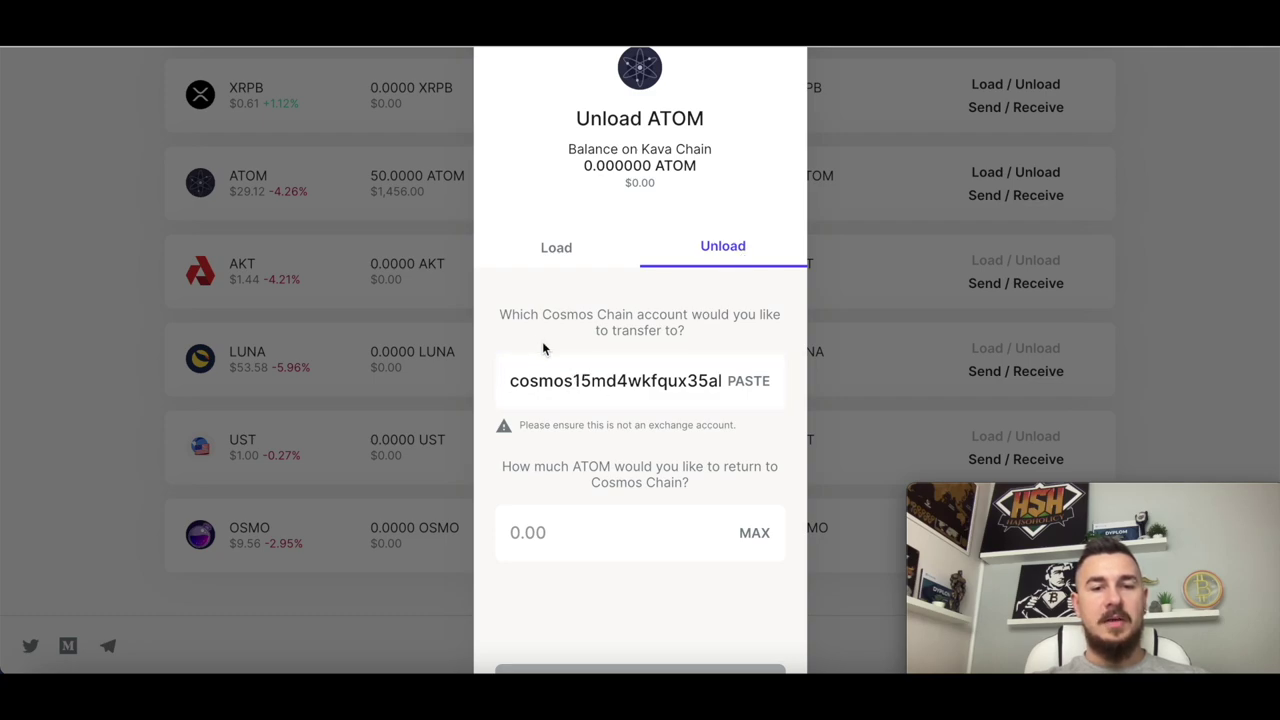
scroll(542, 348, down, 1)
click(742, 460)
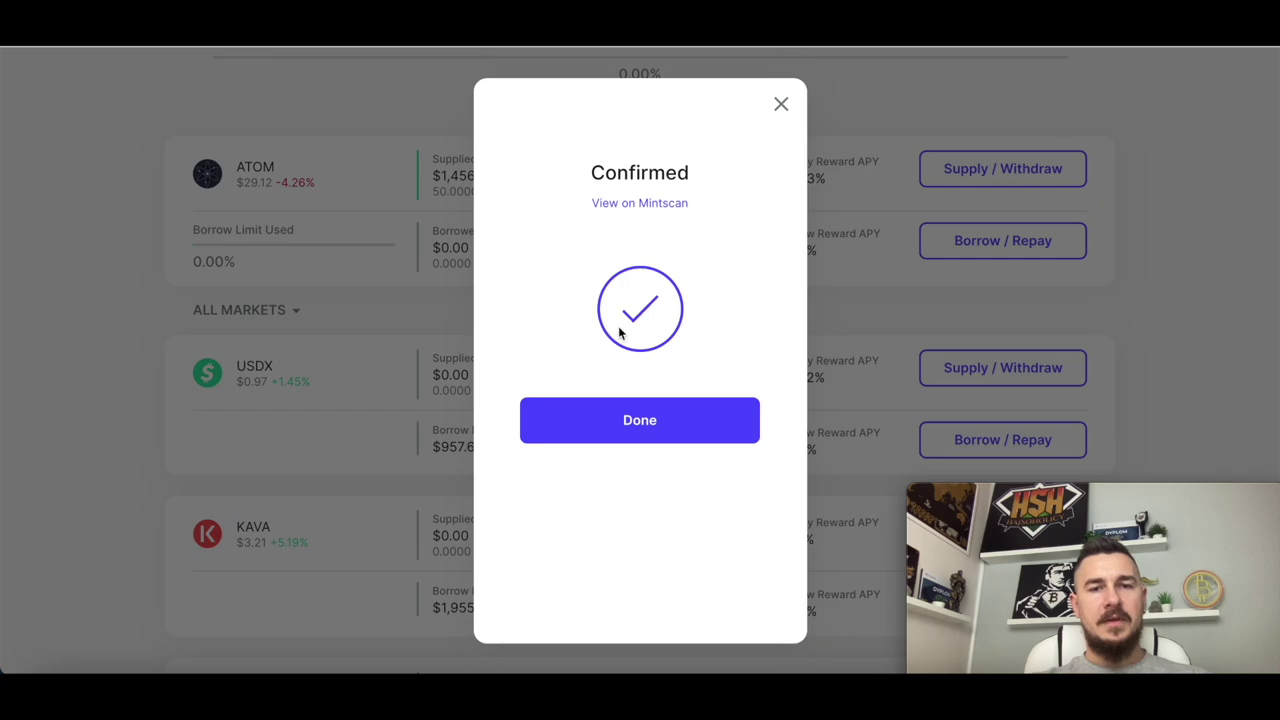
Dismiss the transaction confirmation and check ATOM's supplied amount and supply reward APY in the lending markets.
click(624, 425)
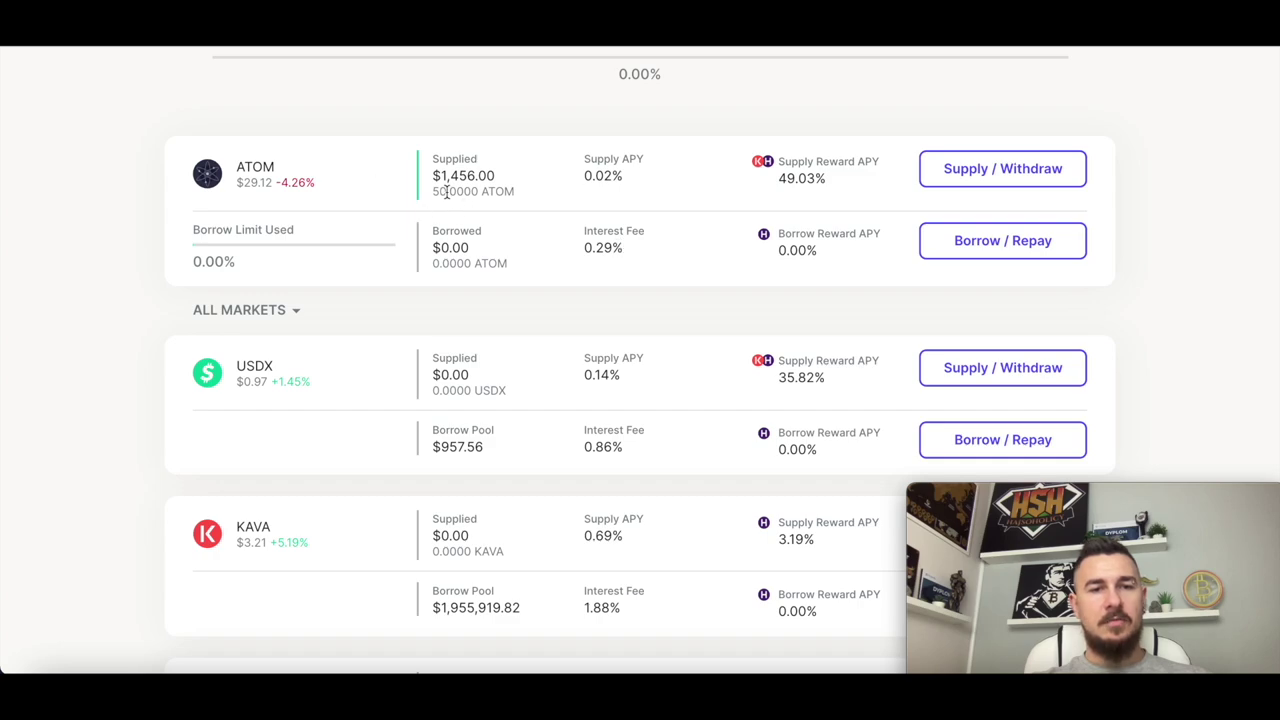
drag(436, 193, 490, 172)
scroll(669, 309, down, 2)
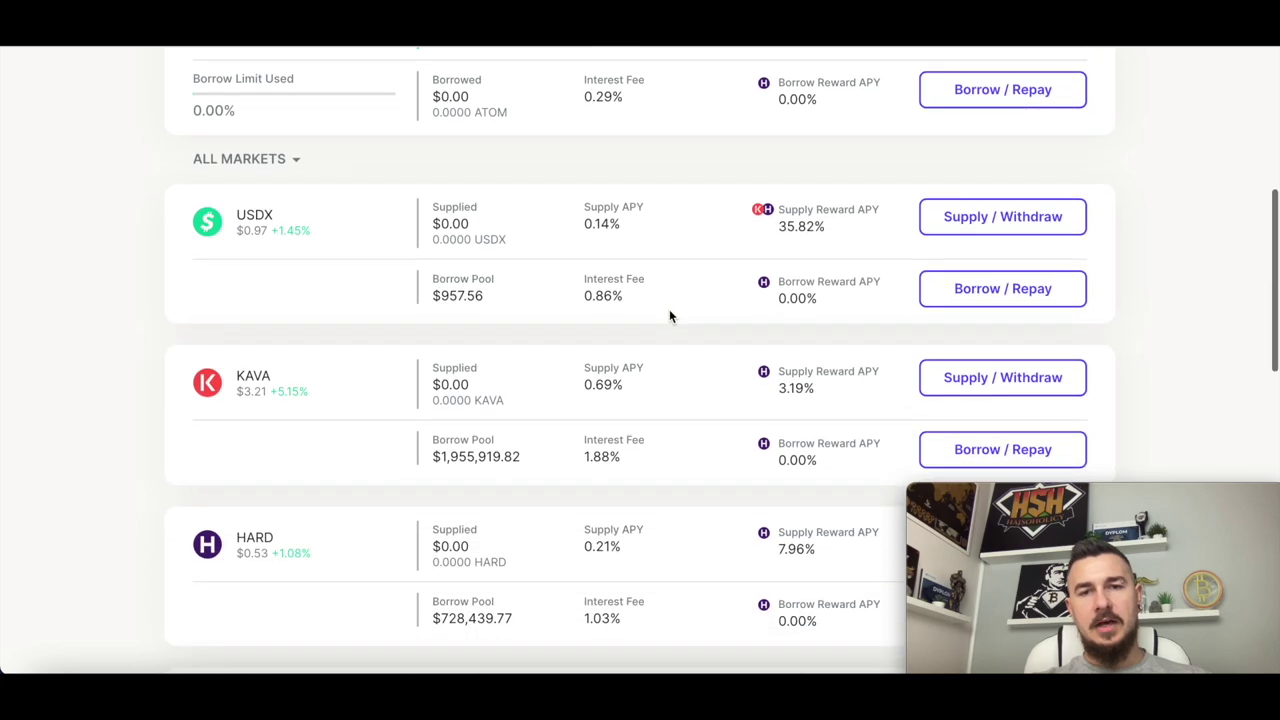
scroll(669, 309, up, 2)
drag(880, 142, 770, 163)
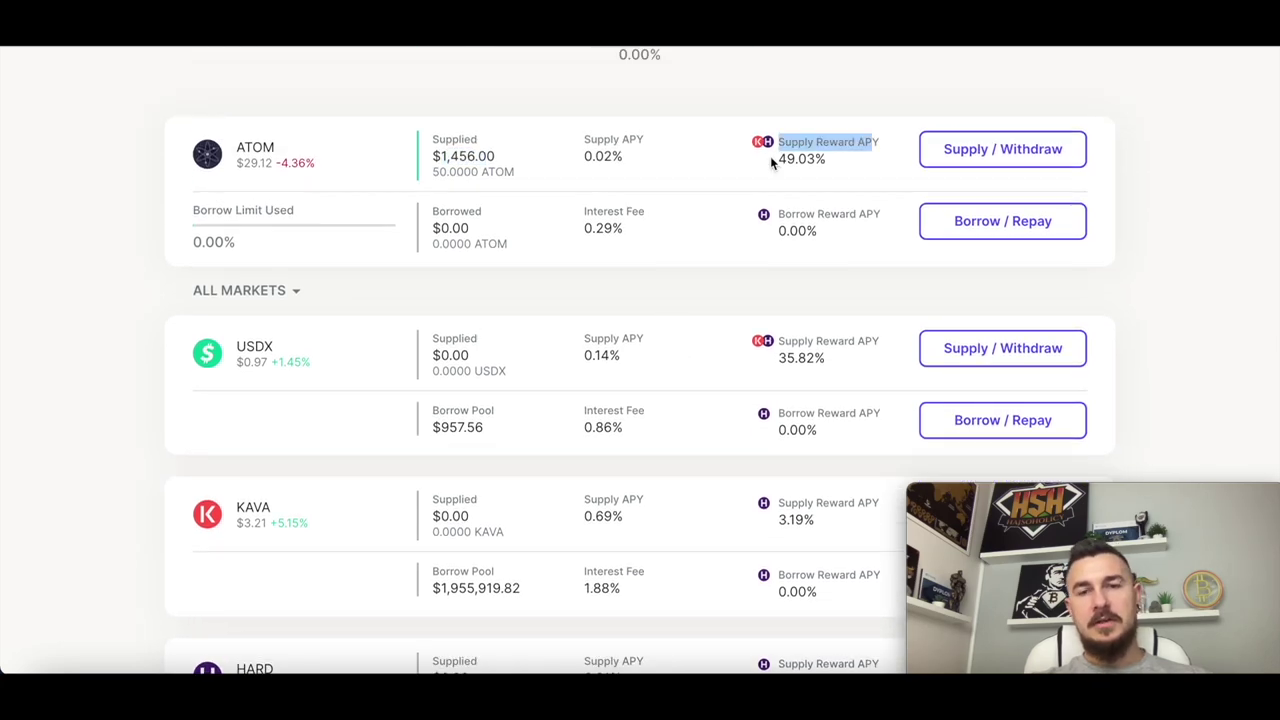
Open the claim form for the unclaimed rewards and compare the 1 Month and 12 Months vesting options.
scroll(643, 263, down, 15)
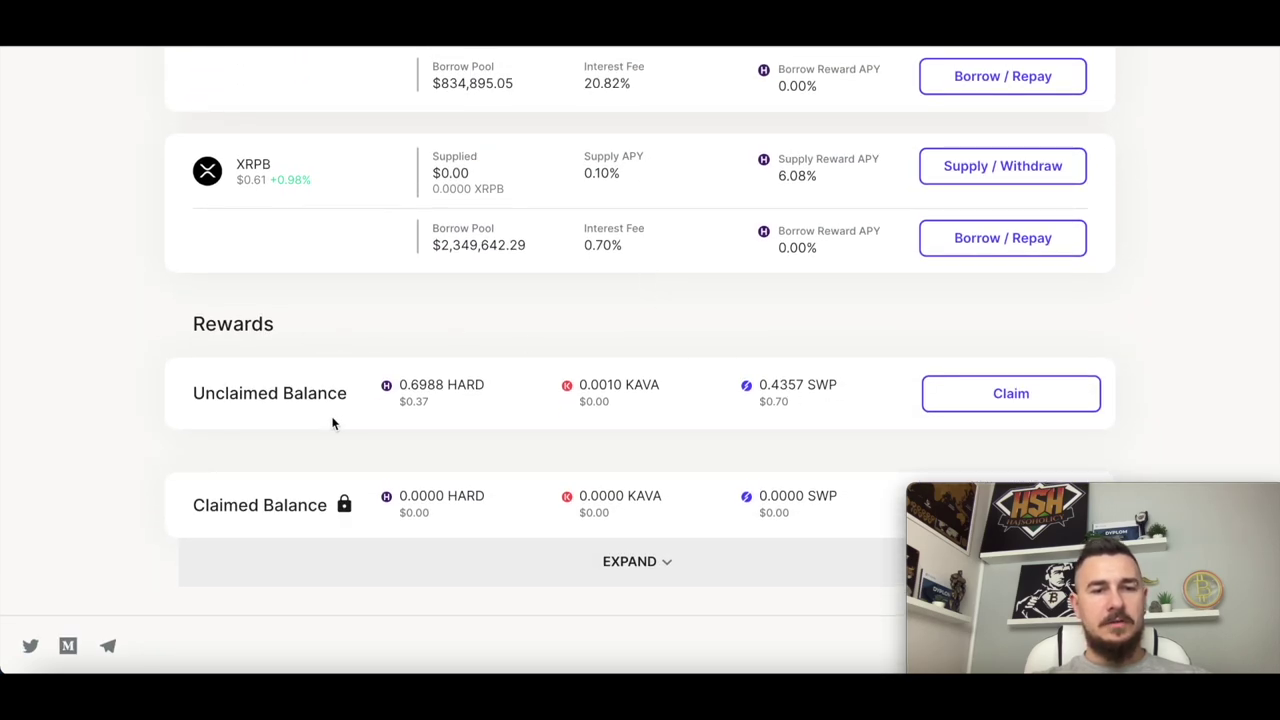
click(995, 393)
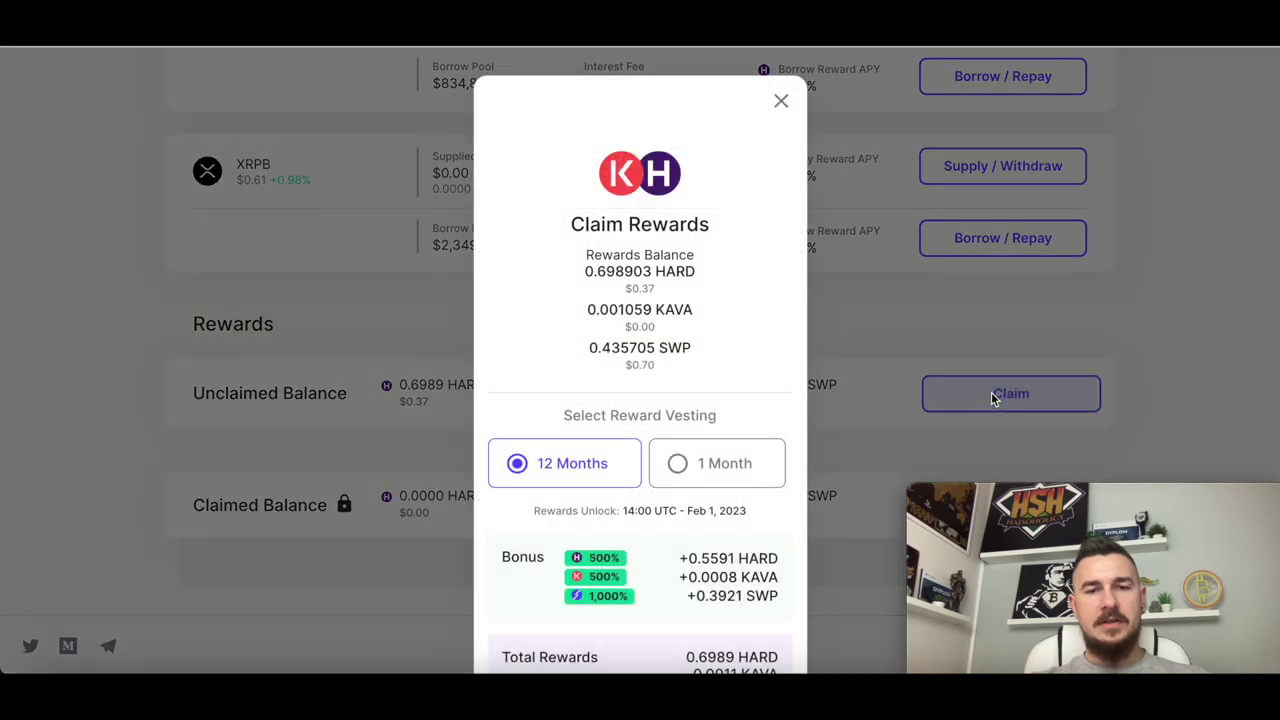
scroll(600, 244, down, 2)
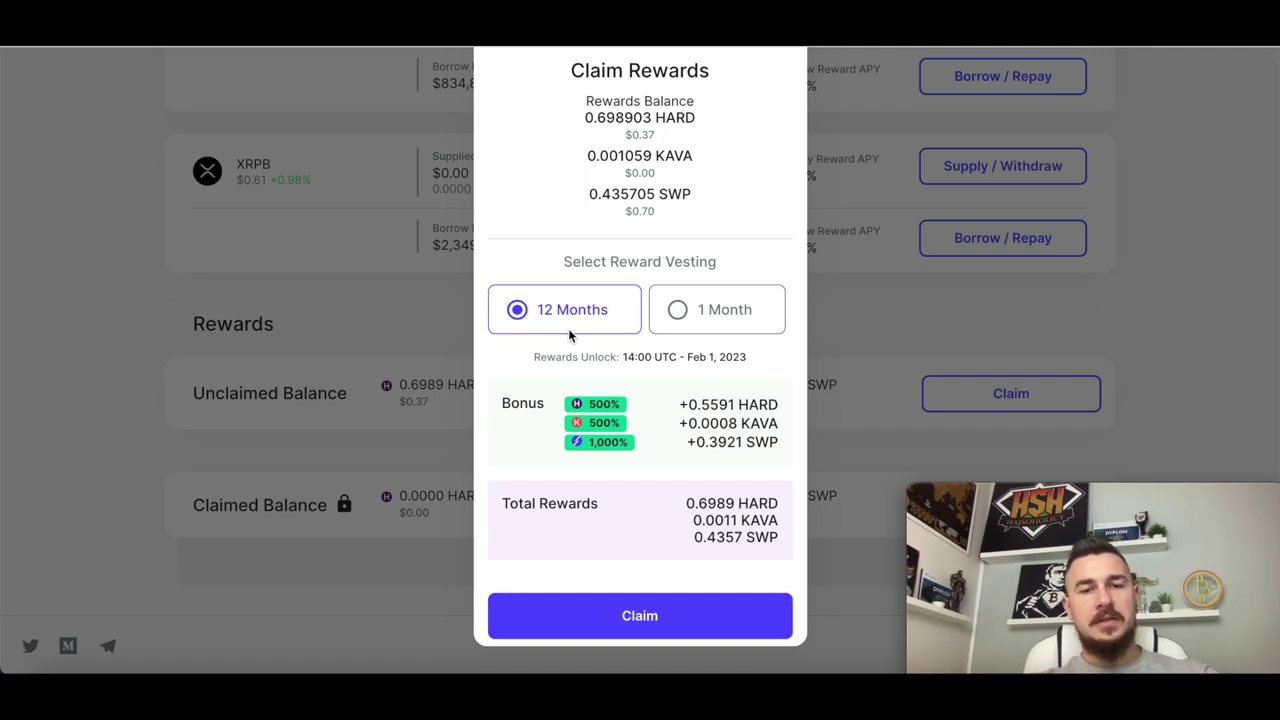
click(712, 310)
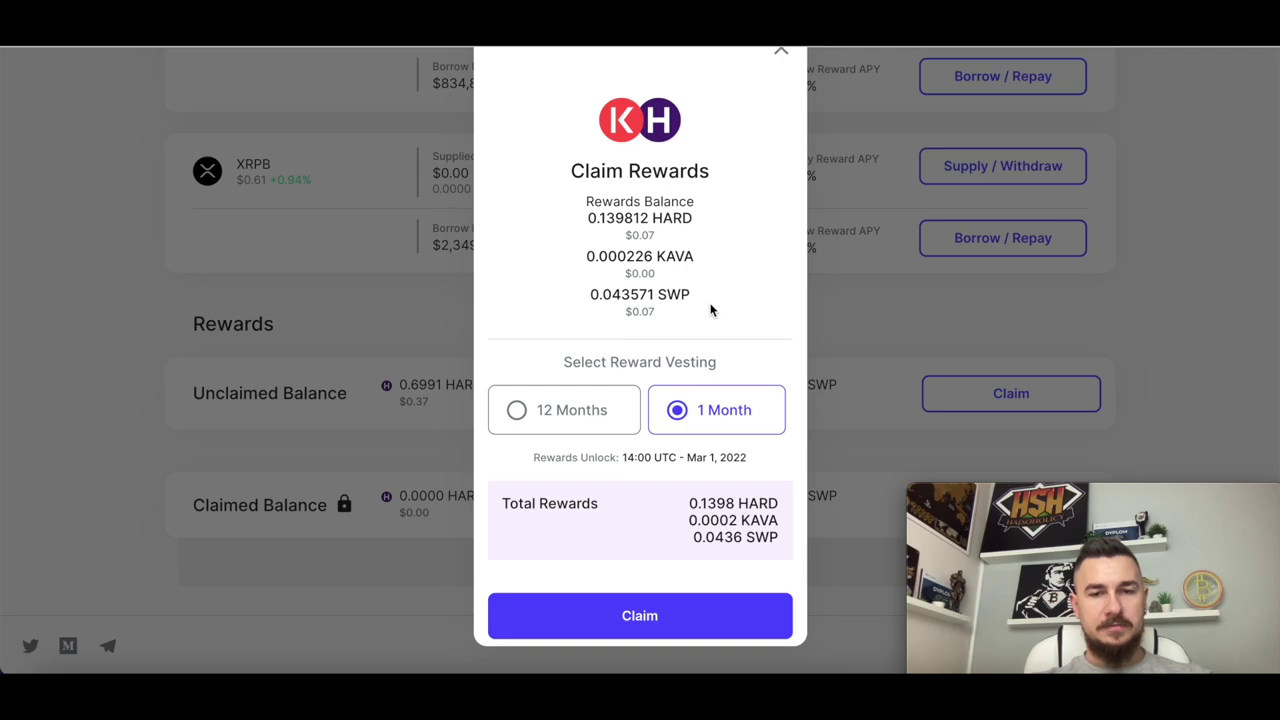
click(572, 409)
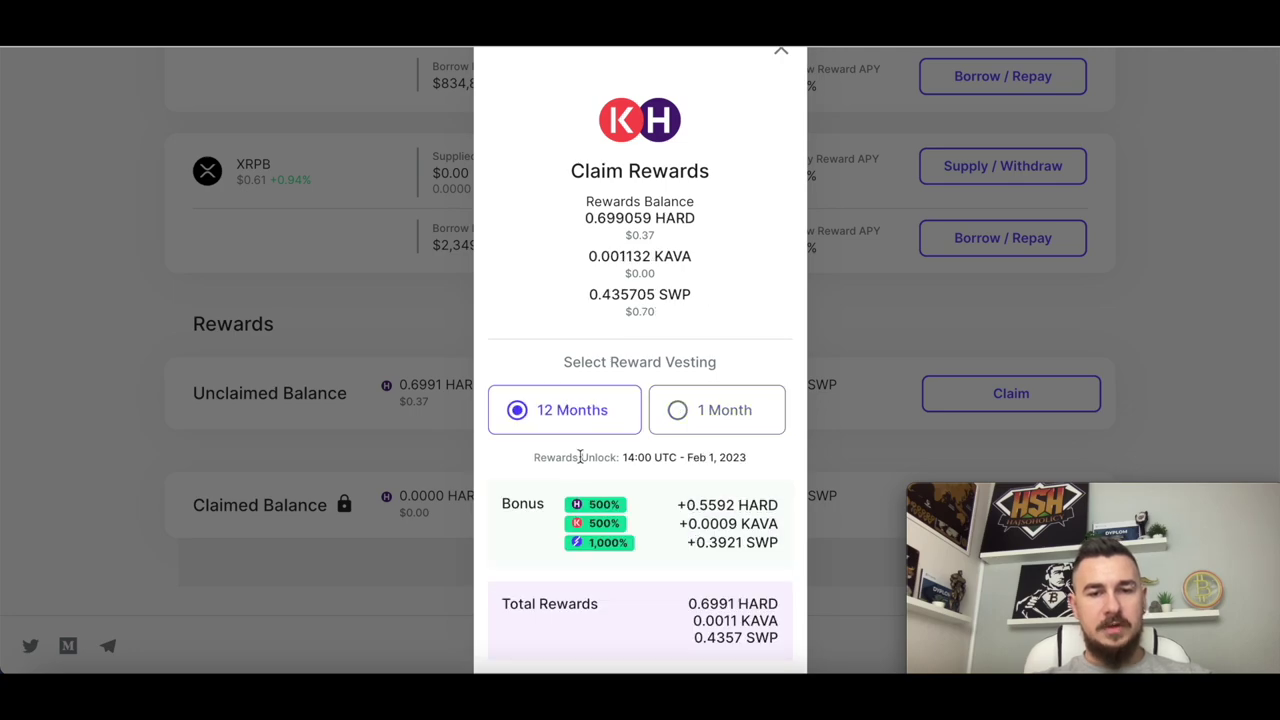
click(578, 505)
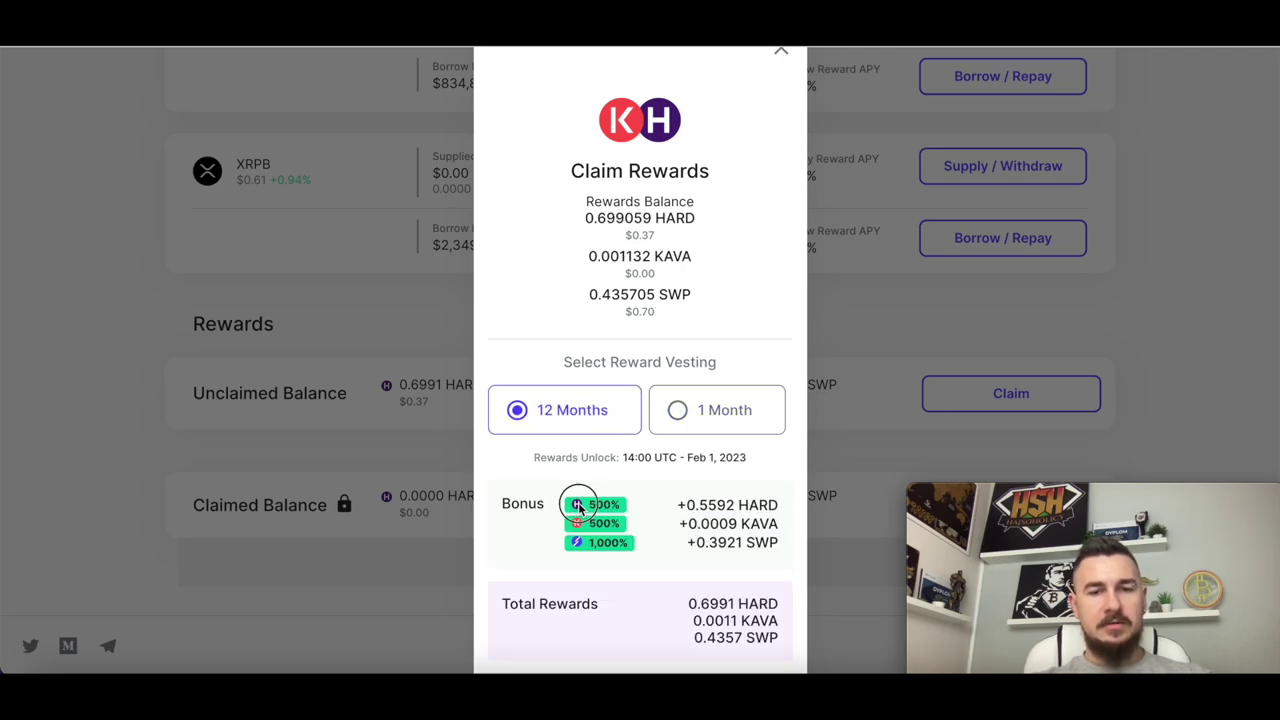
click(708, 505)
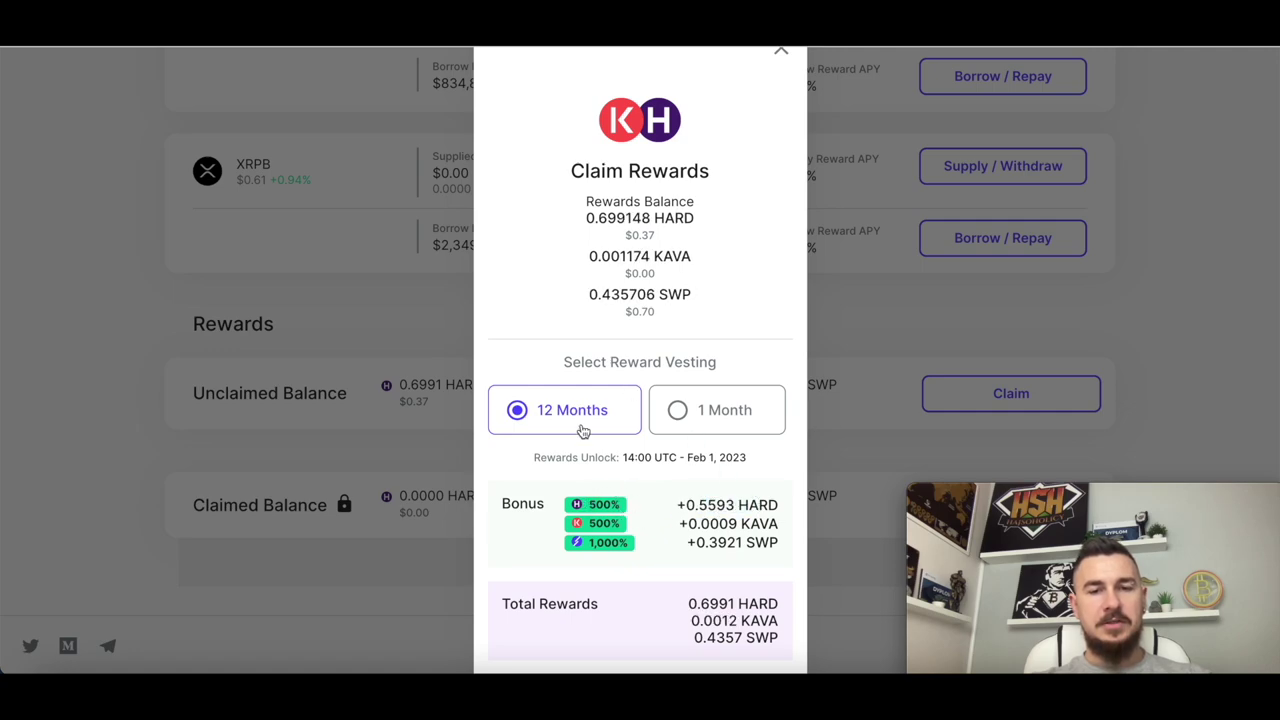
Compare the total rewards for 1 Month and 12 Months vesting again, and close the form without claiming.
click(703, 420)
click(710, 501)
click(571, 415)
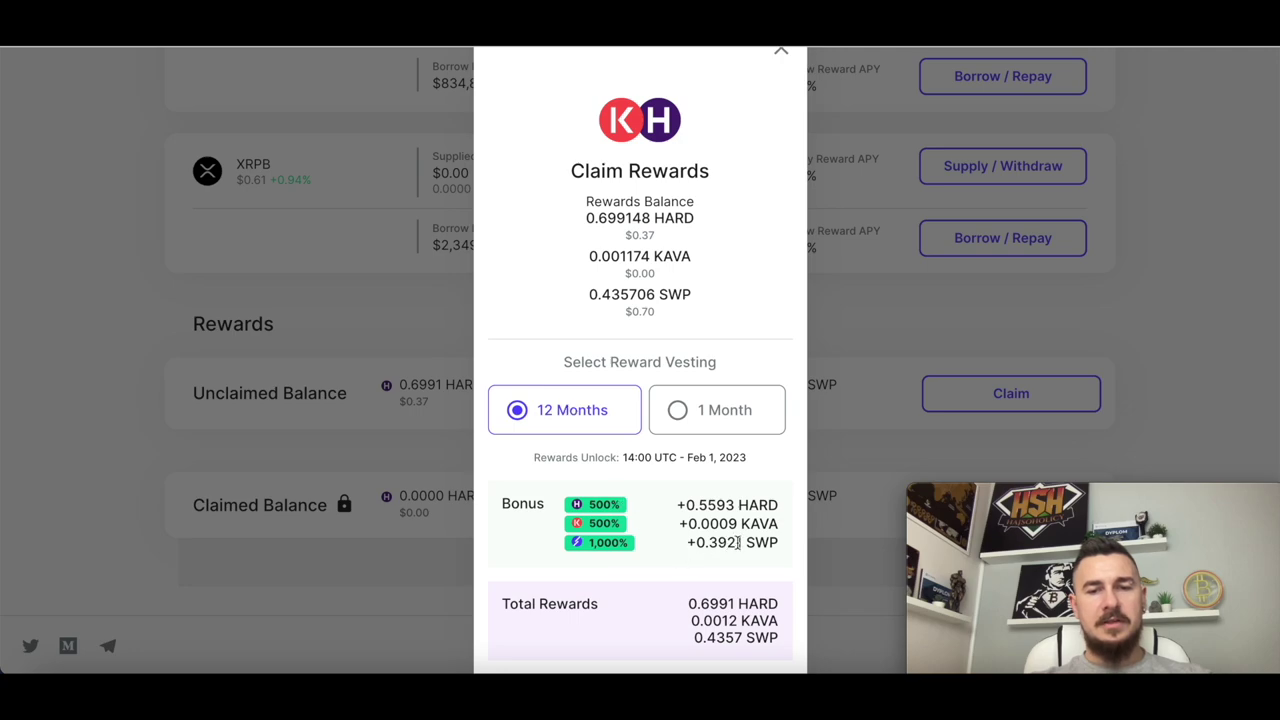
click(727, 419)
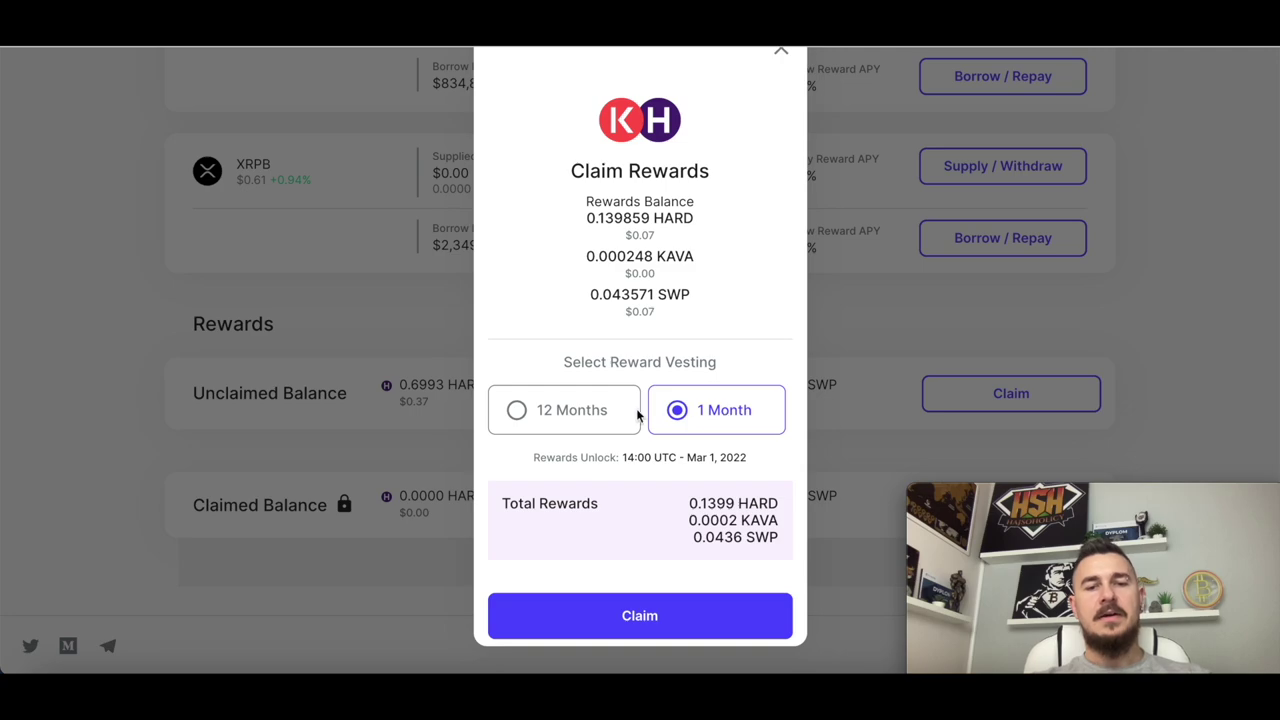
click(596, 421)
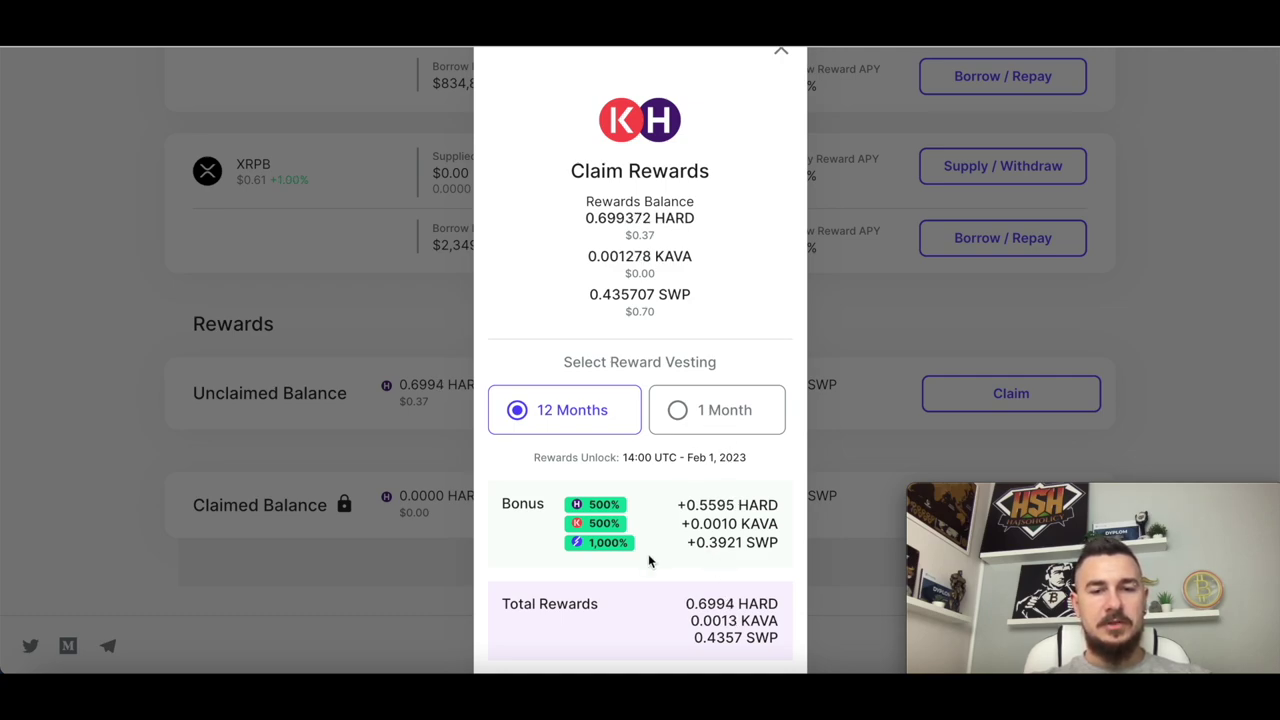
click(716, 422)
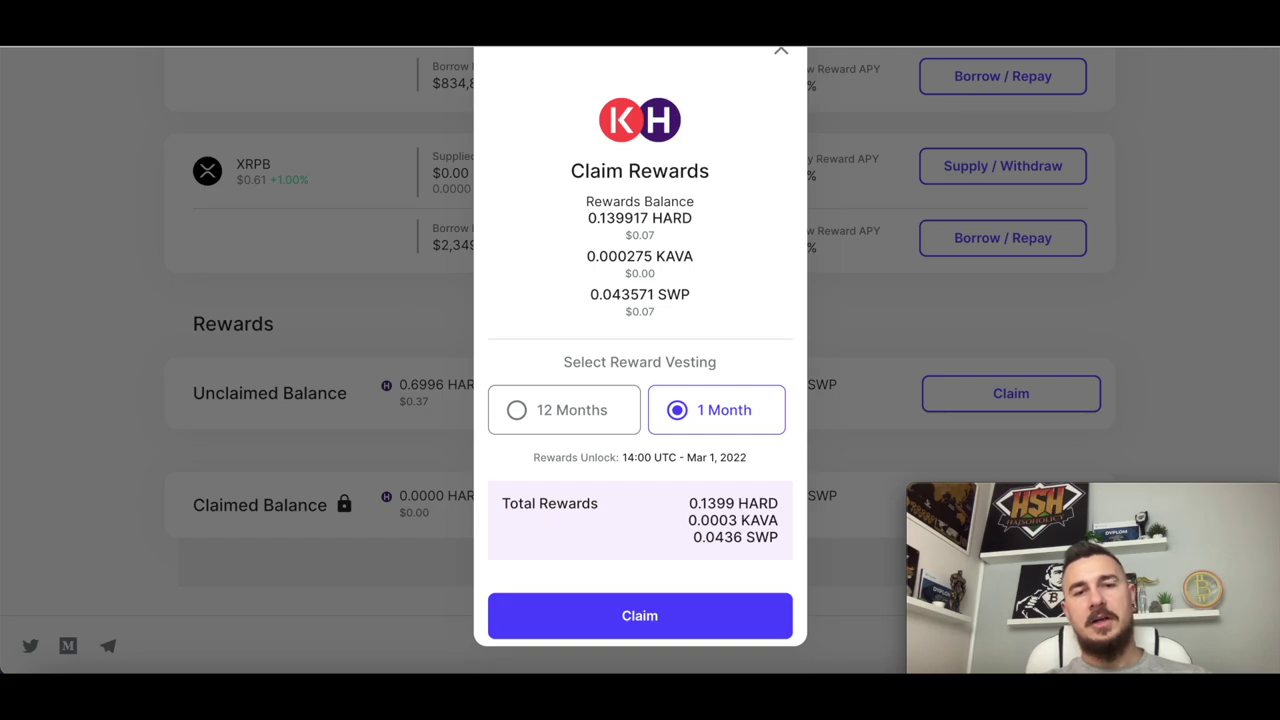
click(781, 52)
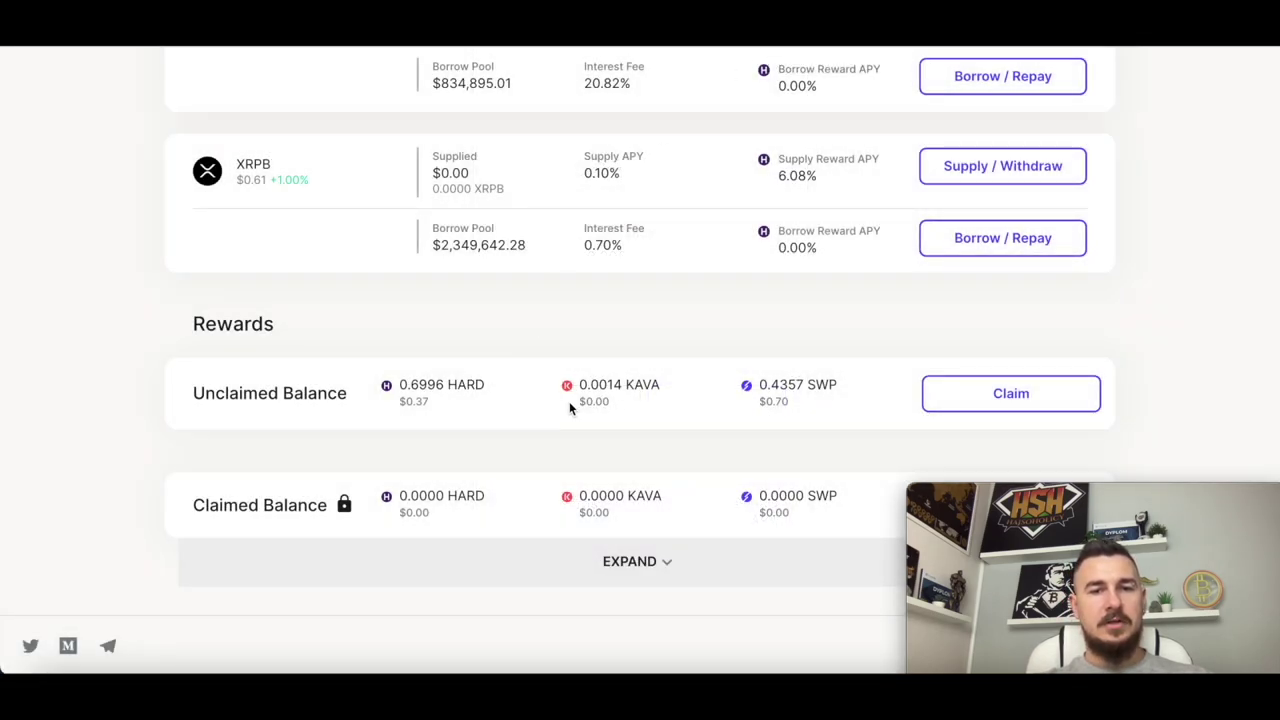
Return to the lending summary with the total supplied, net APY and total borrowed figures.
scroll(458, 418, up, 2)
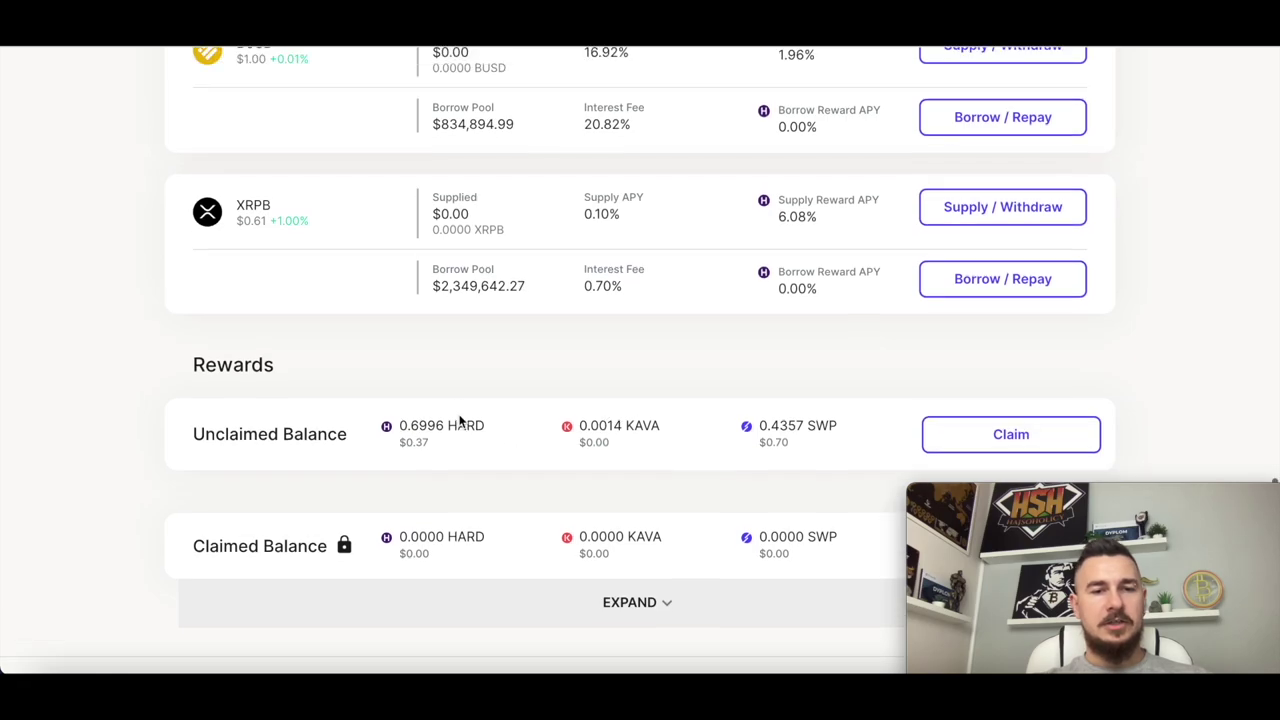
scroll(458, 418, up, 10)
scroll(458, 418, down, 2)
scroll(458, 420, up, 10)
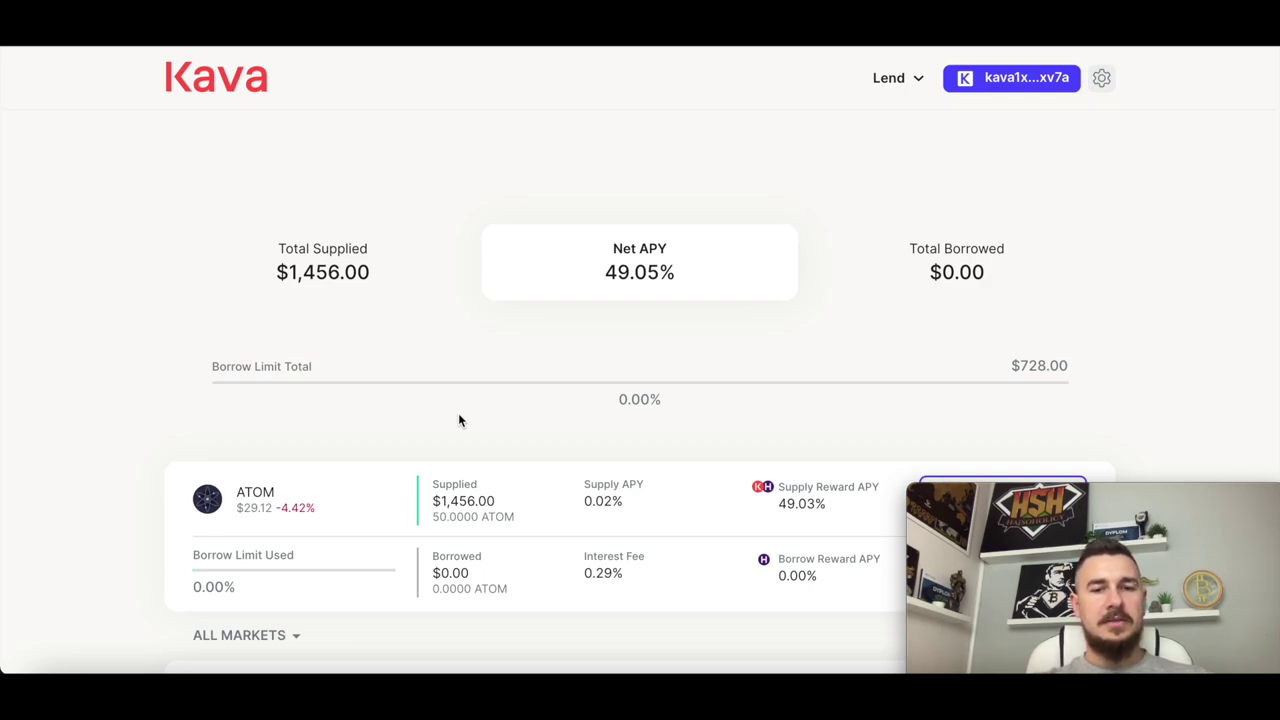
Compare KAVA's supply reward APY in the lending markets with the yearly staking rate shown in the wallet.
scroll(458, 420, down, 8)
scroll(458, 413, down, 4)
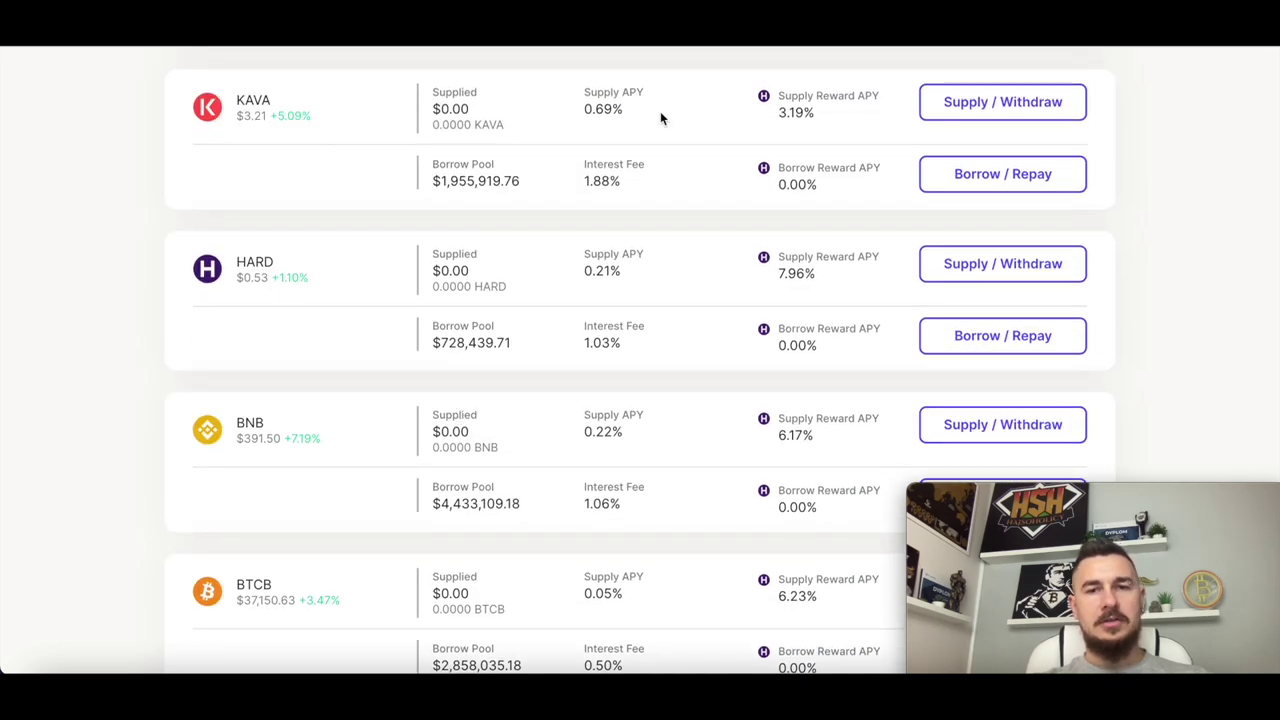
drag(772, 114, 816, 120)
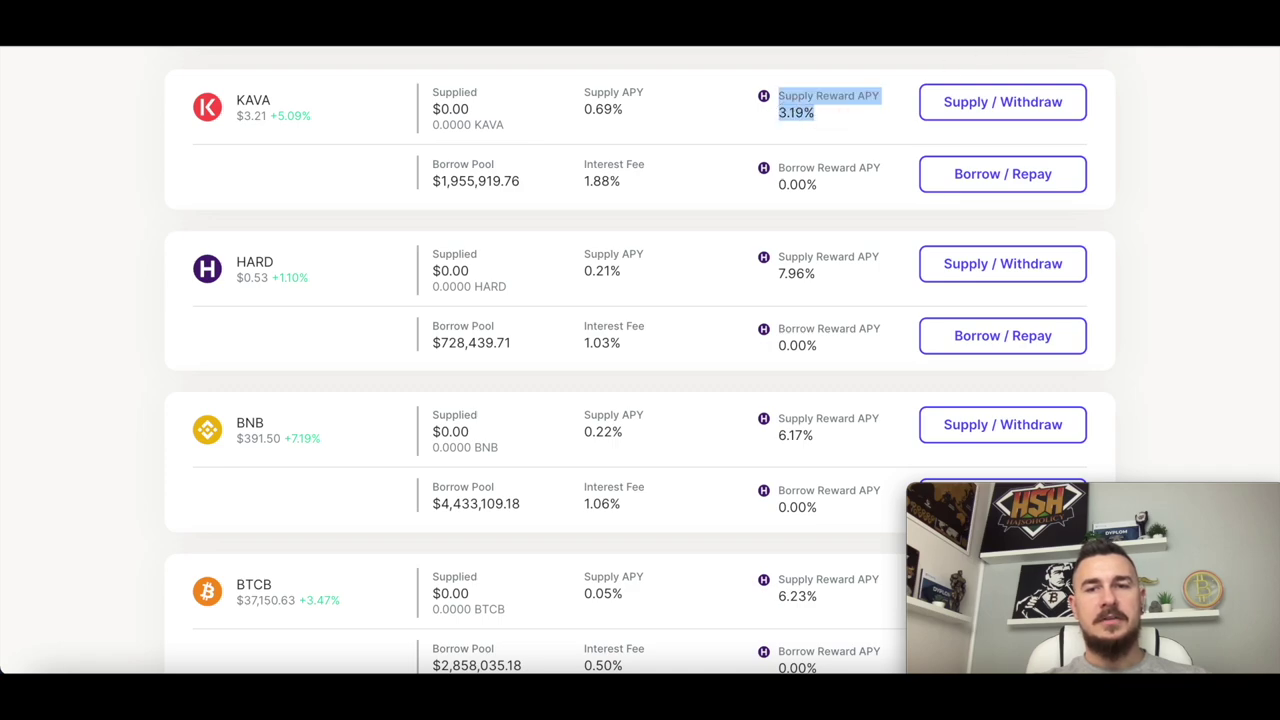
scroll(745, 520, down, 1)
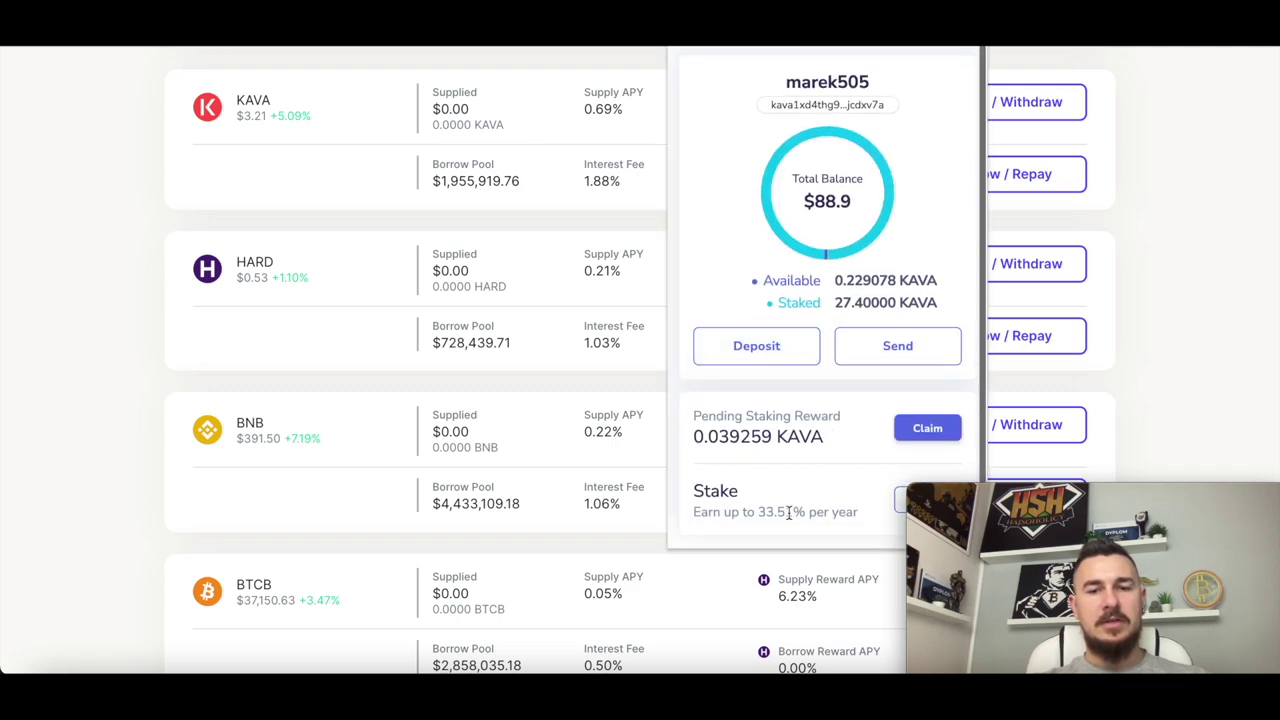
drag(745, 520, 815, 521)
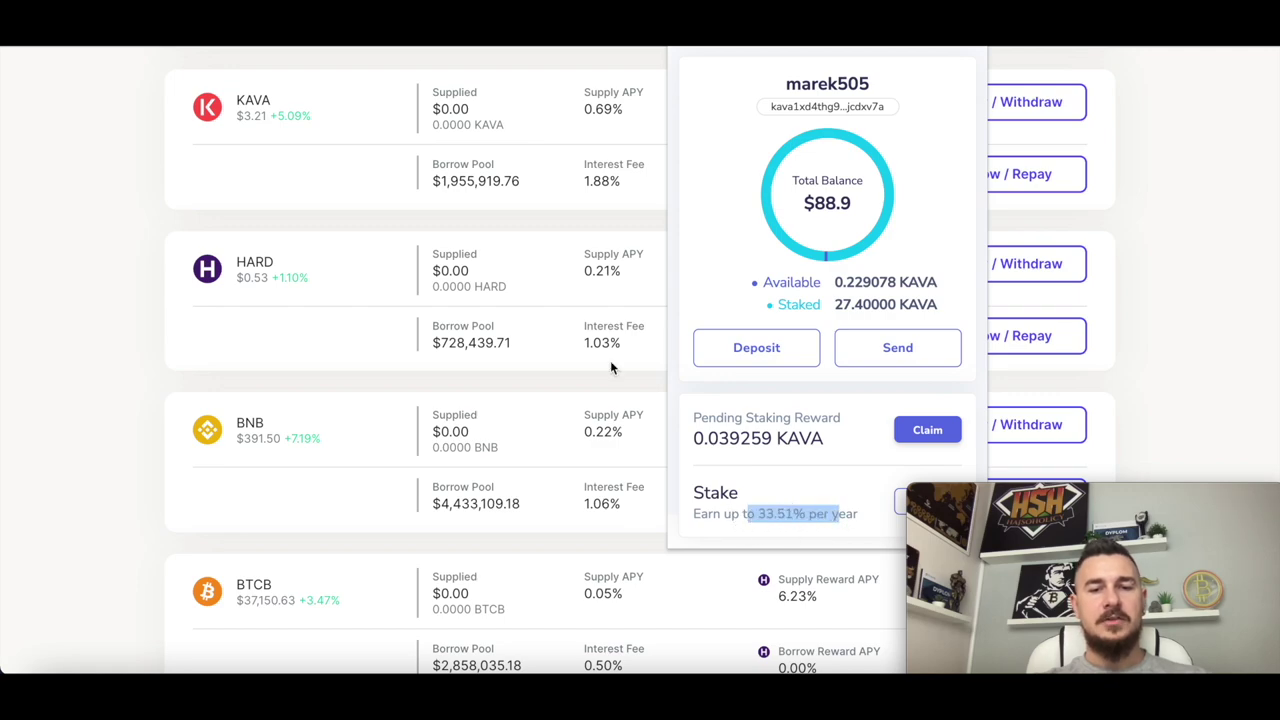
click(584, 244)
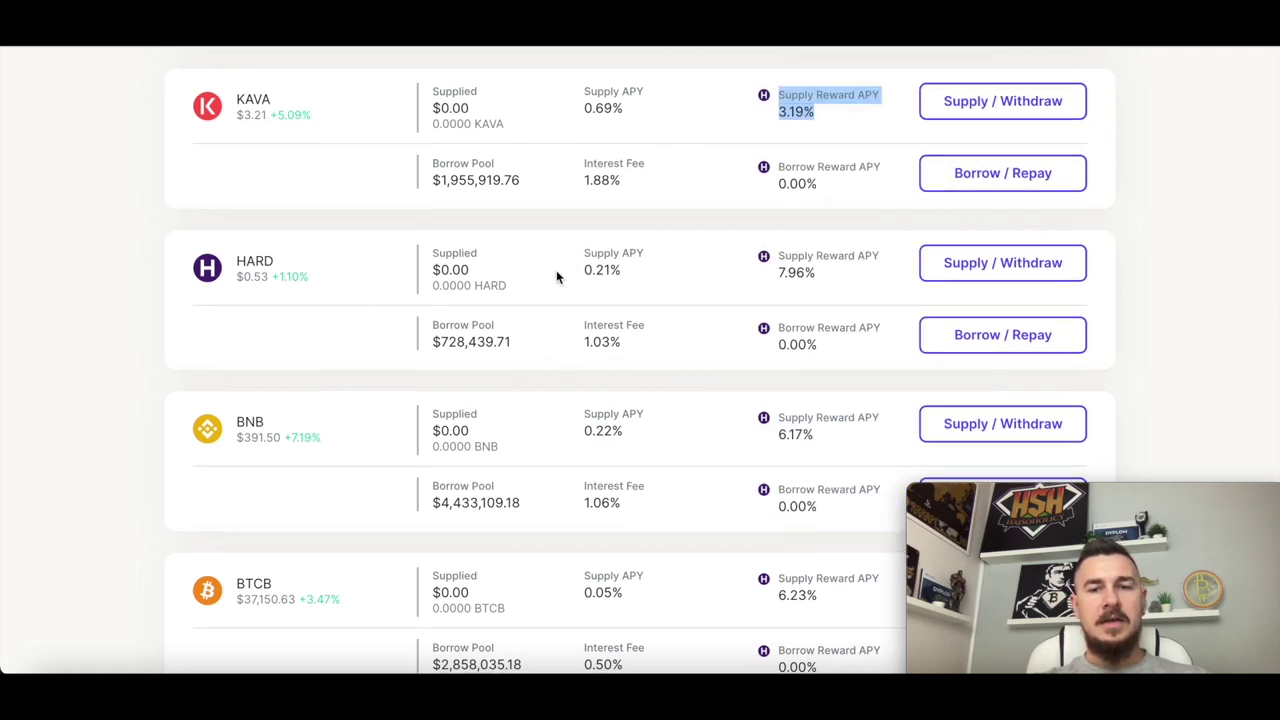
Leave the lending markets for the Swap page and look over its top pools.
scroll(556, 270, down, 5)
scroll(557, 277, up, 9)
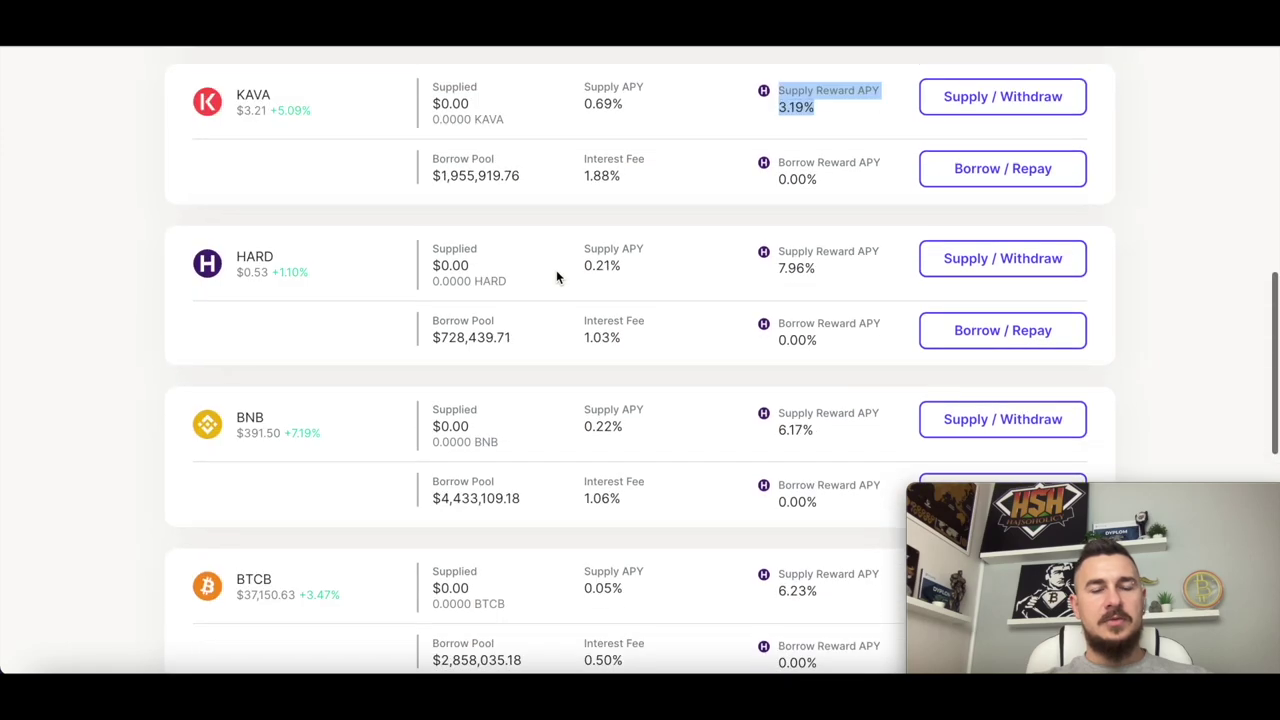
scroll(557, 277, up, 1)
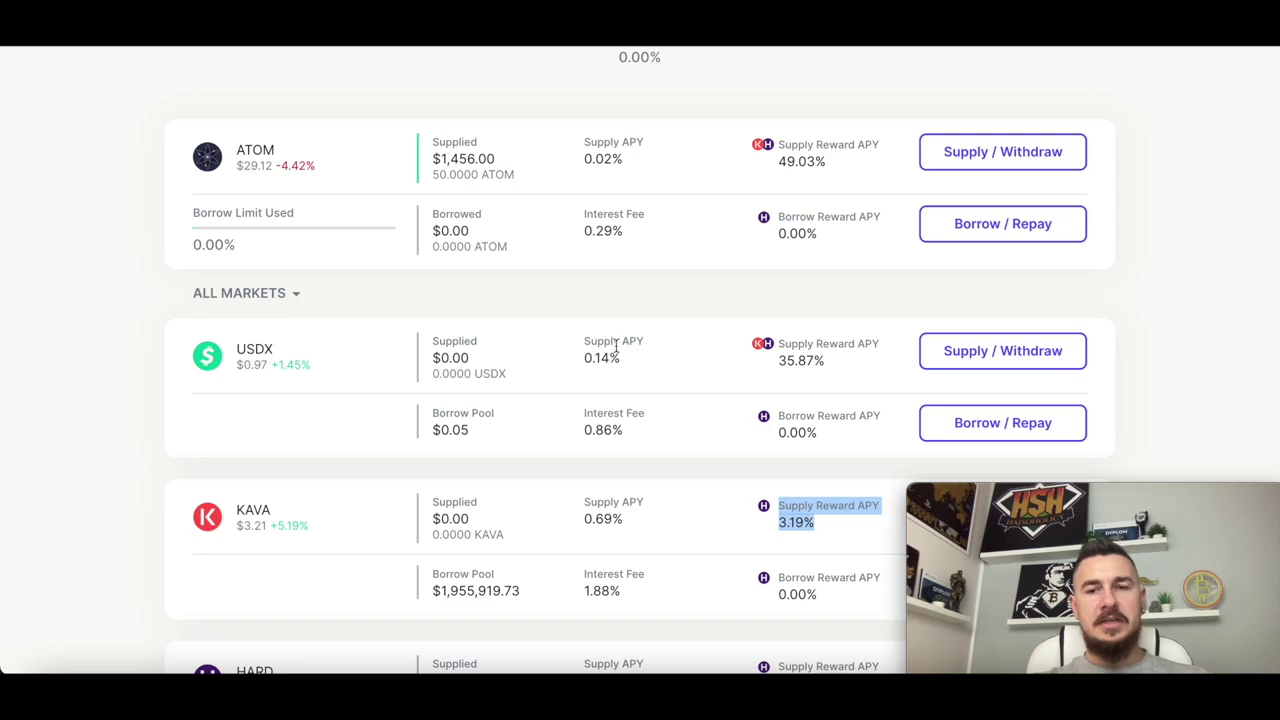
scroll(881, 375, up, 5)
click(903, 78)
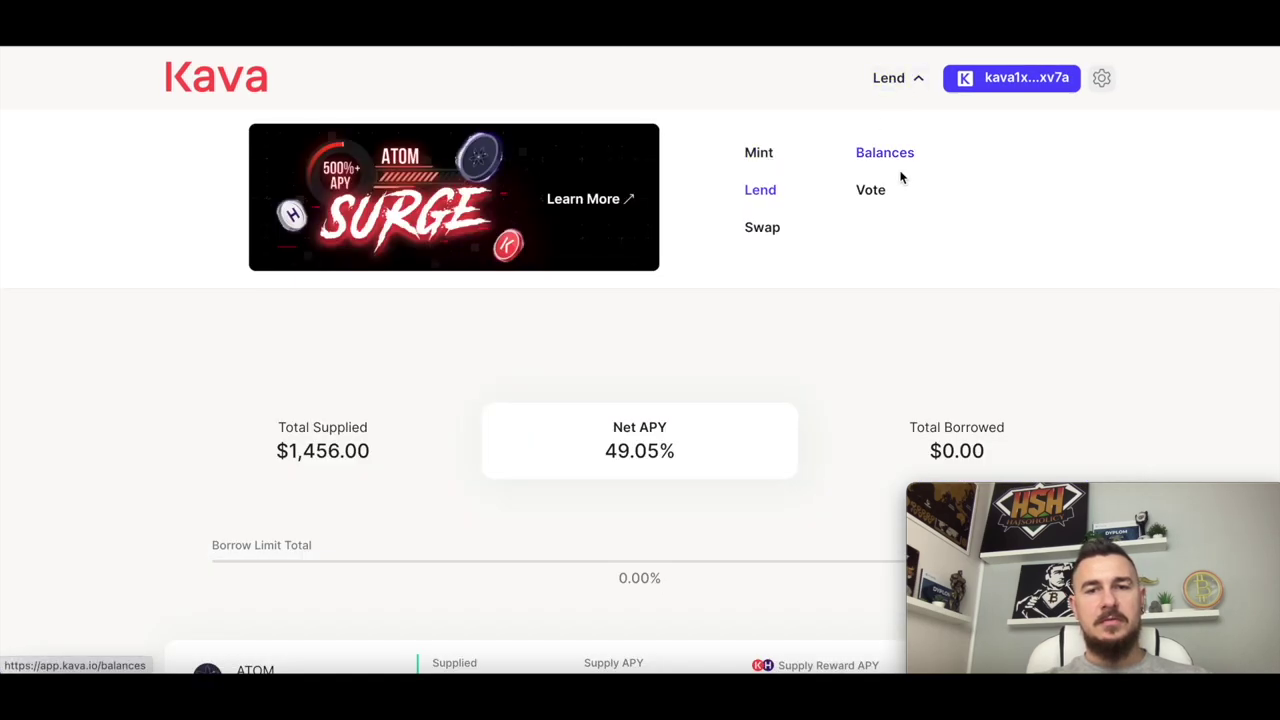
click(759, 242)
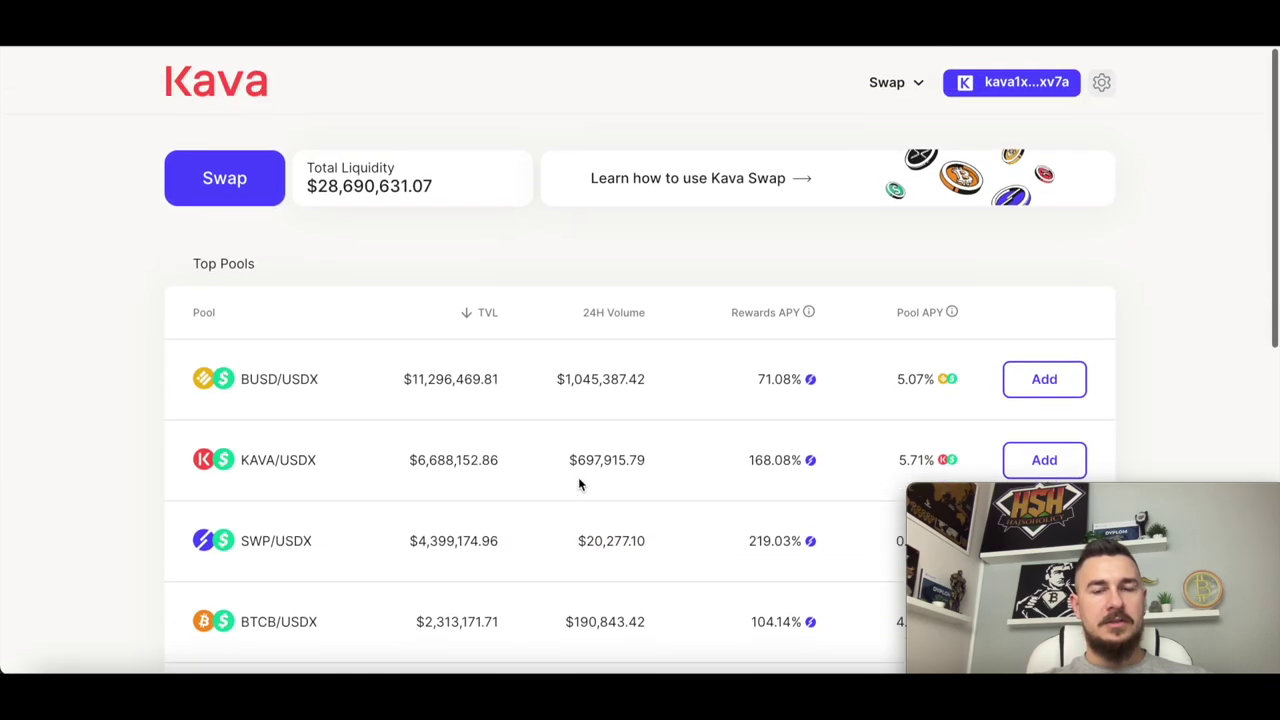
scroll(578, 481, down, 3)
scroll(578, 481, up, 3)
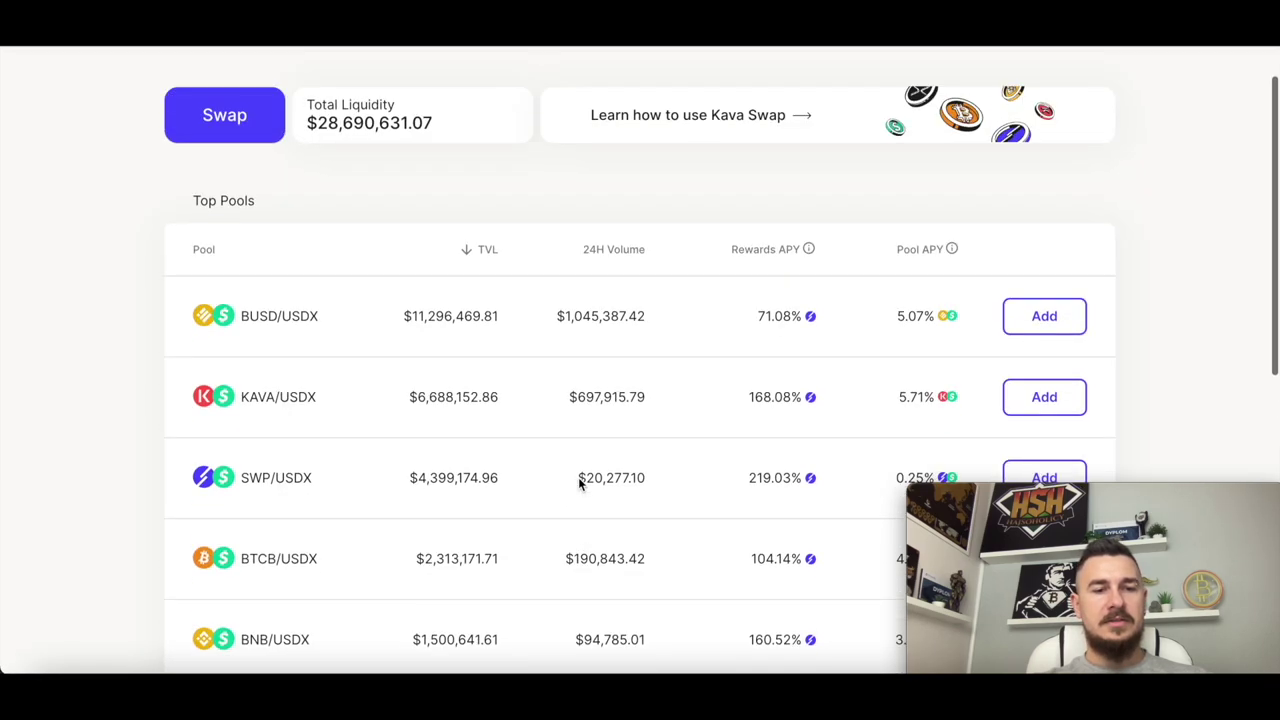
Open the swap form and choose KAVA as the coin to swap from and USDX as the coin to receive.
click(224, 160)
click(514, 362)
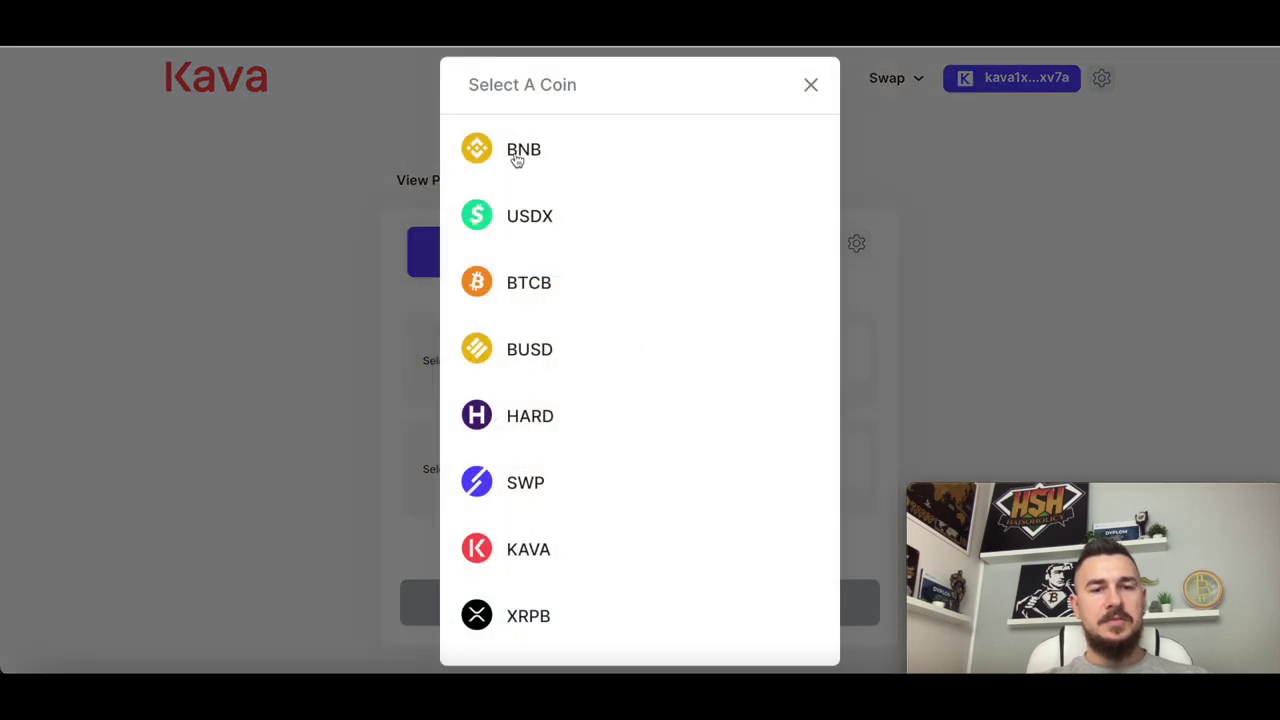
click(521, 546)
click(530, 470)
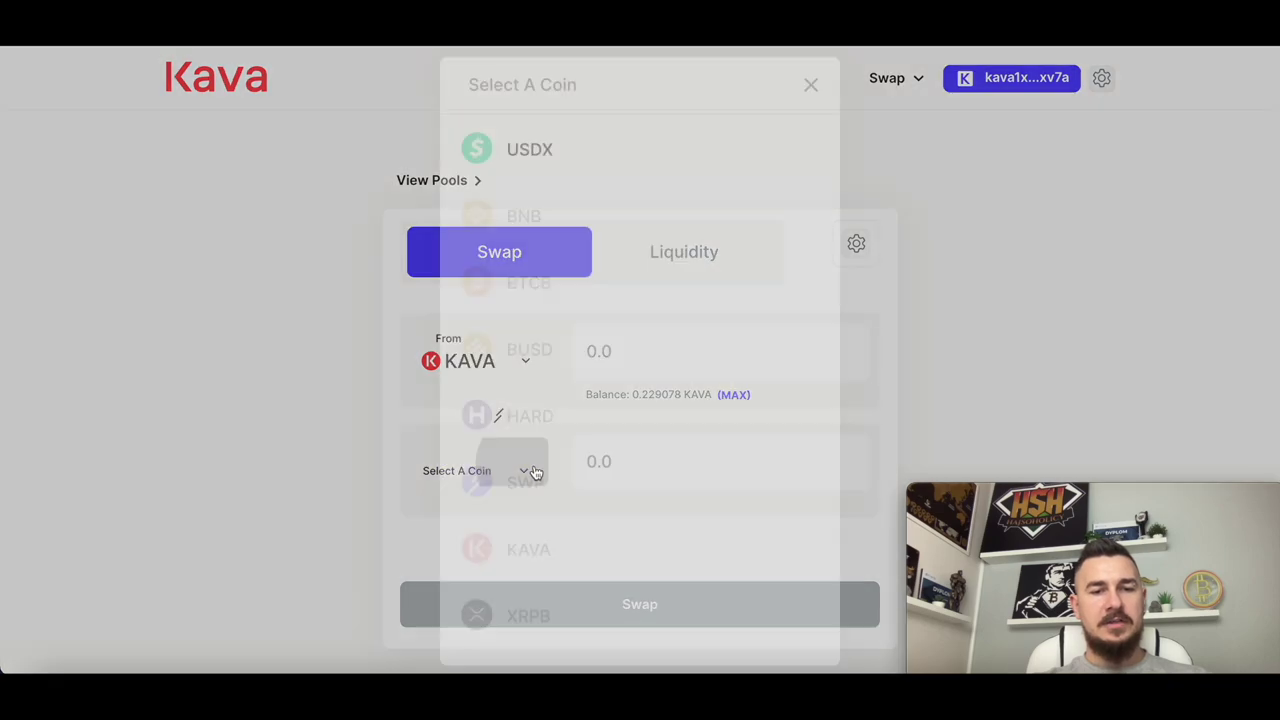
click(547, 165)
click(587, 478)
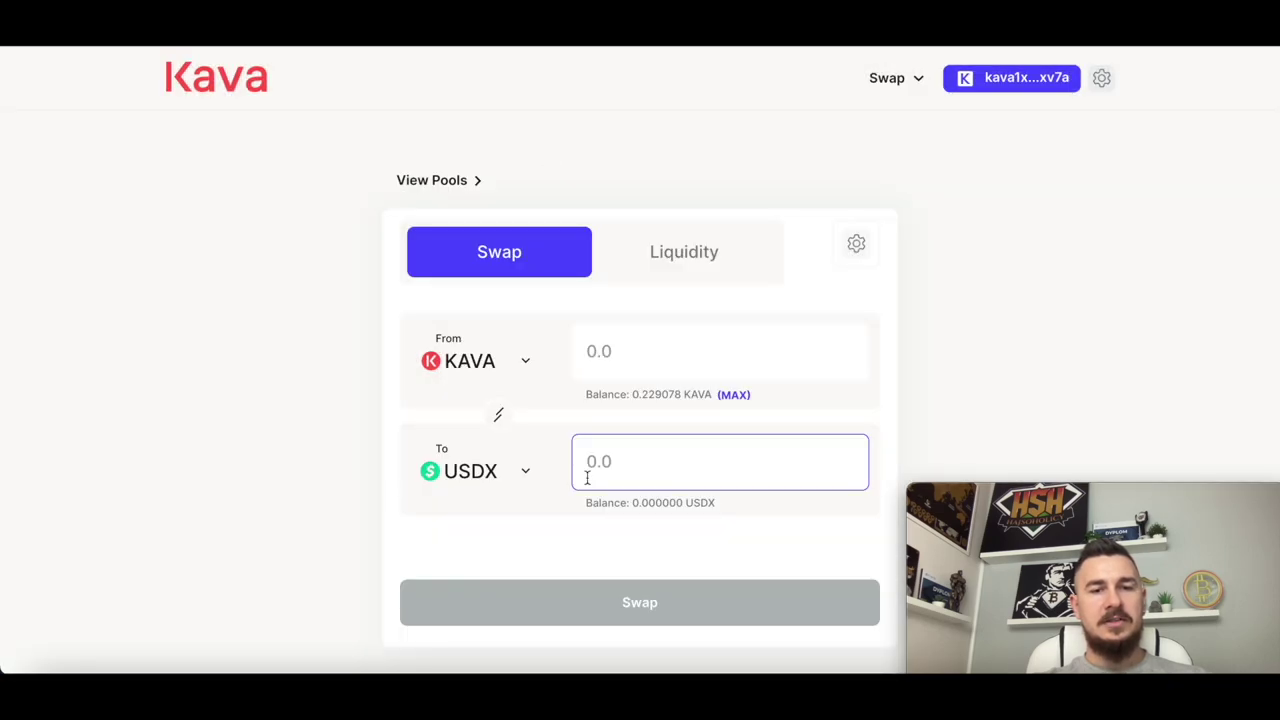
click(538, 486)
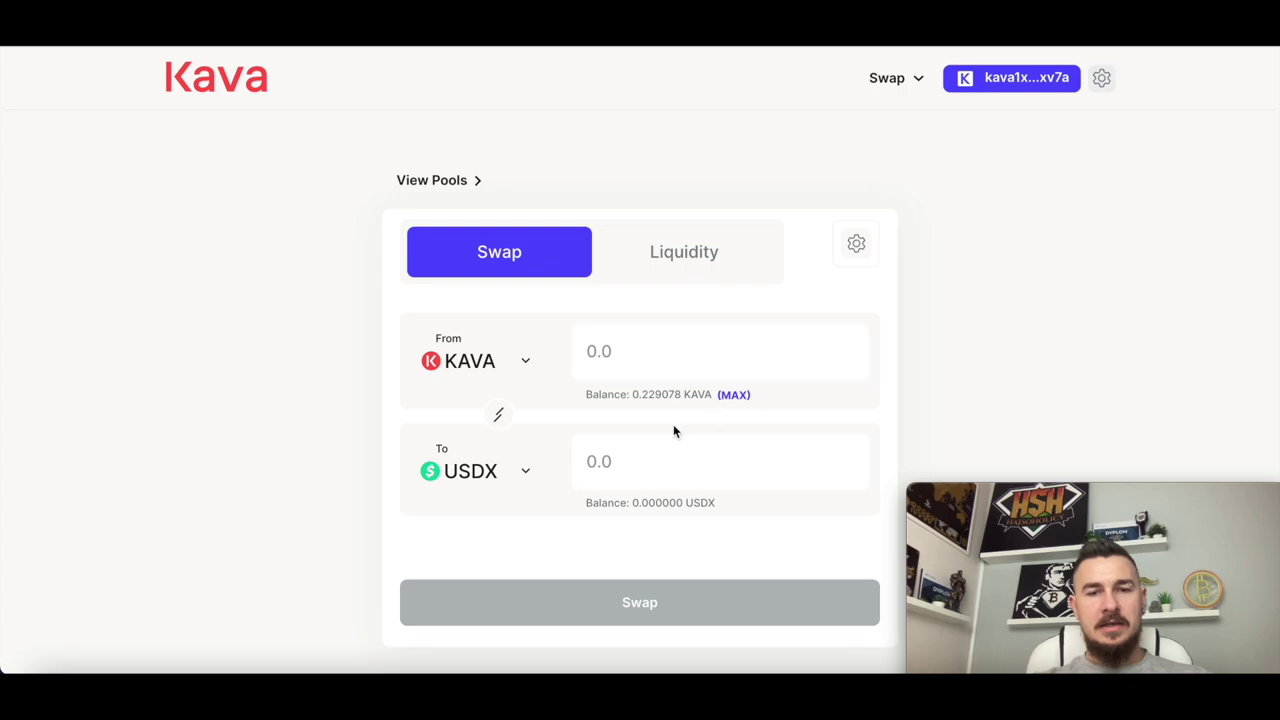
Set the amount of KAVA to swap to 0.1.
click(640, 360)
text(0)
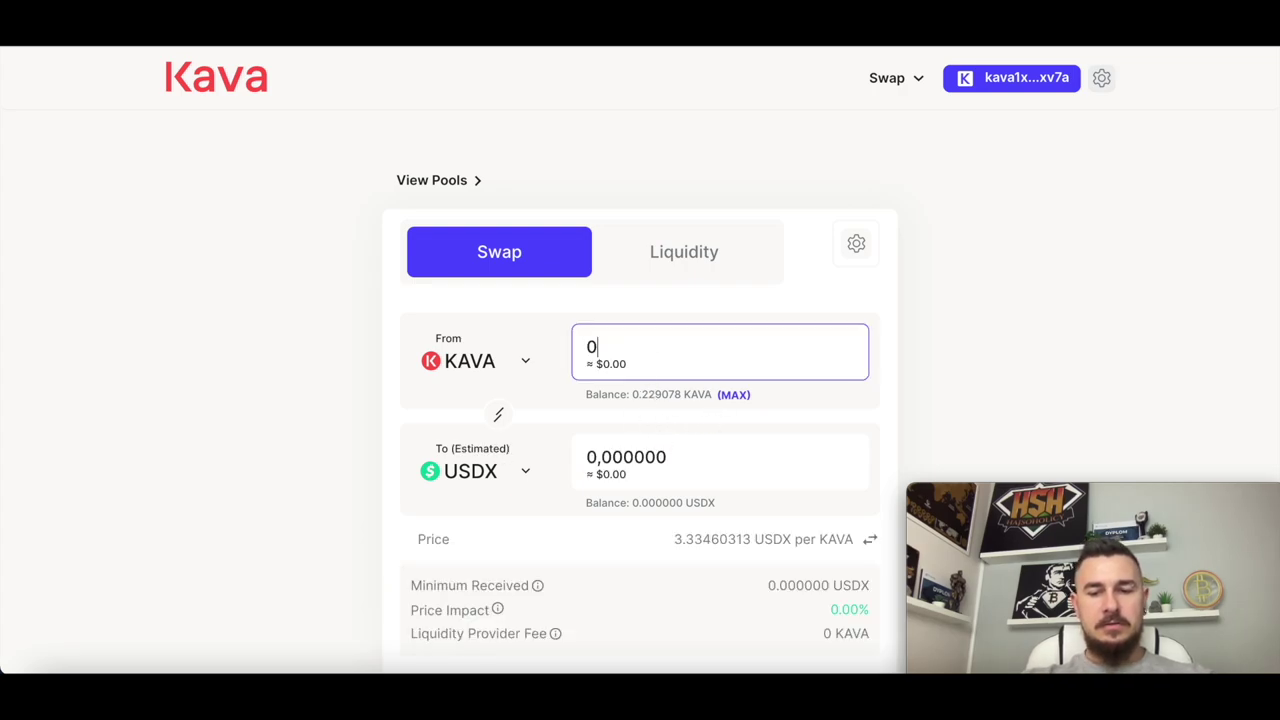
text(.1)
key(BackSpace)
key(BackSpace)
scroll(640, 400, down, 3)
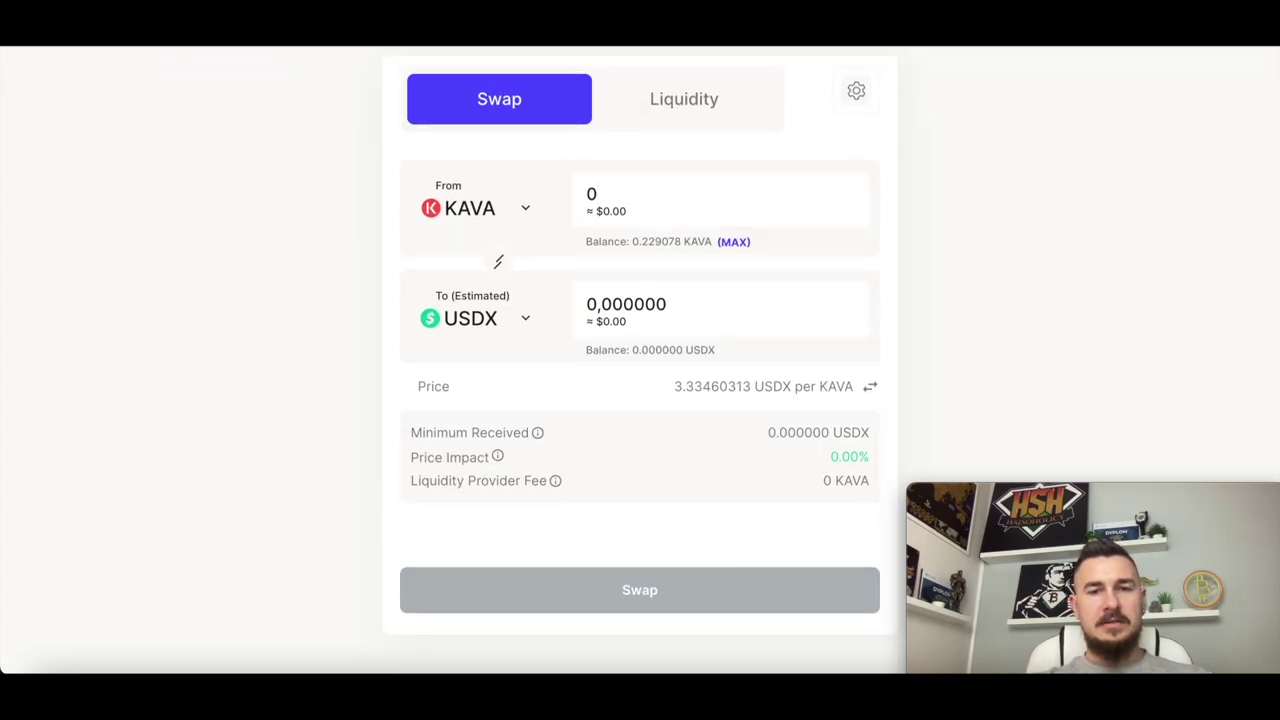
text(.1)
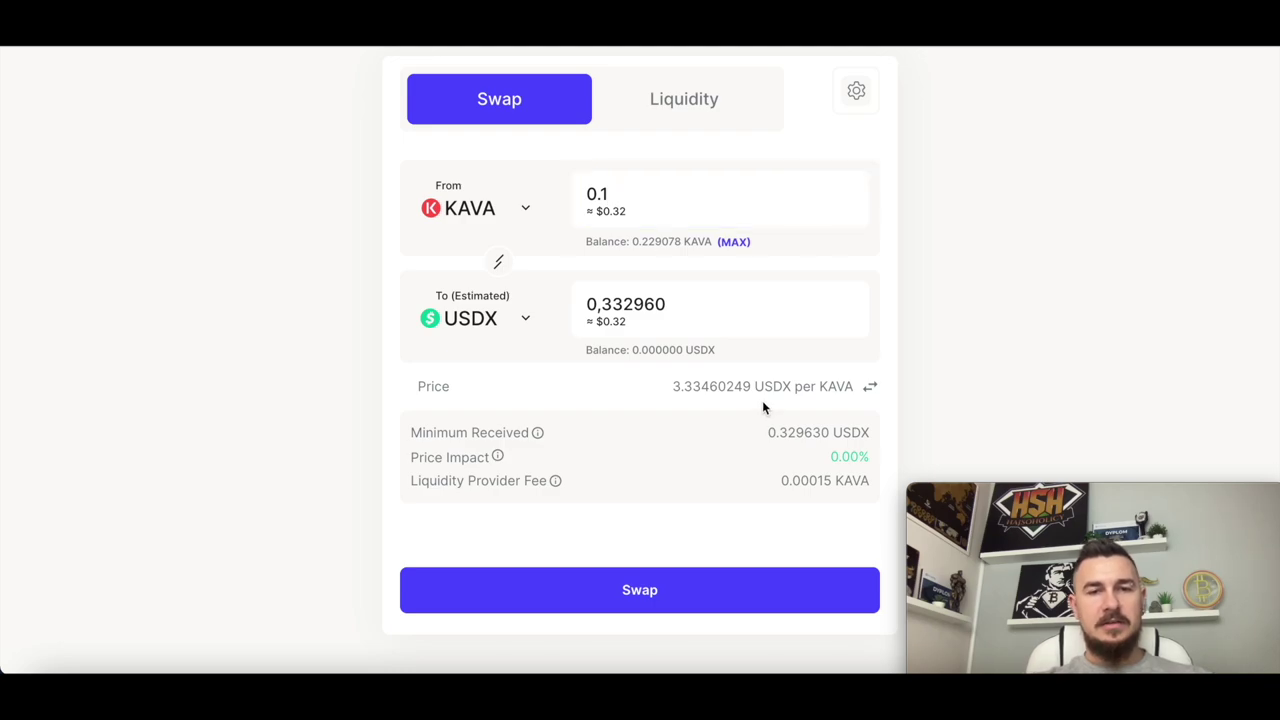
Submit the KAVA to USDX swap and approve it in the wallet with the Low fee.
click(655, 597)
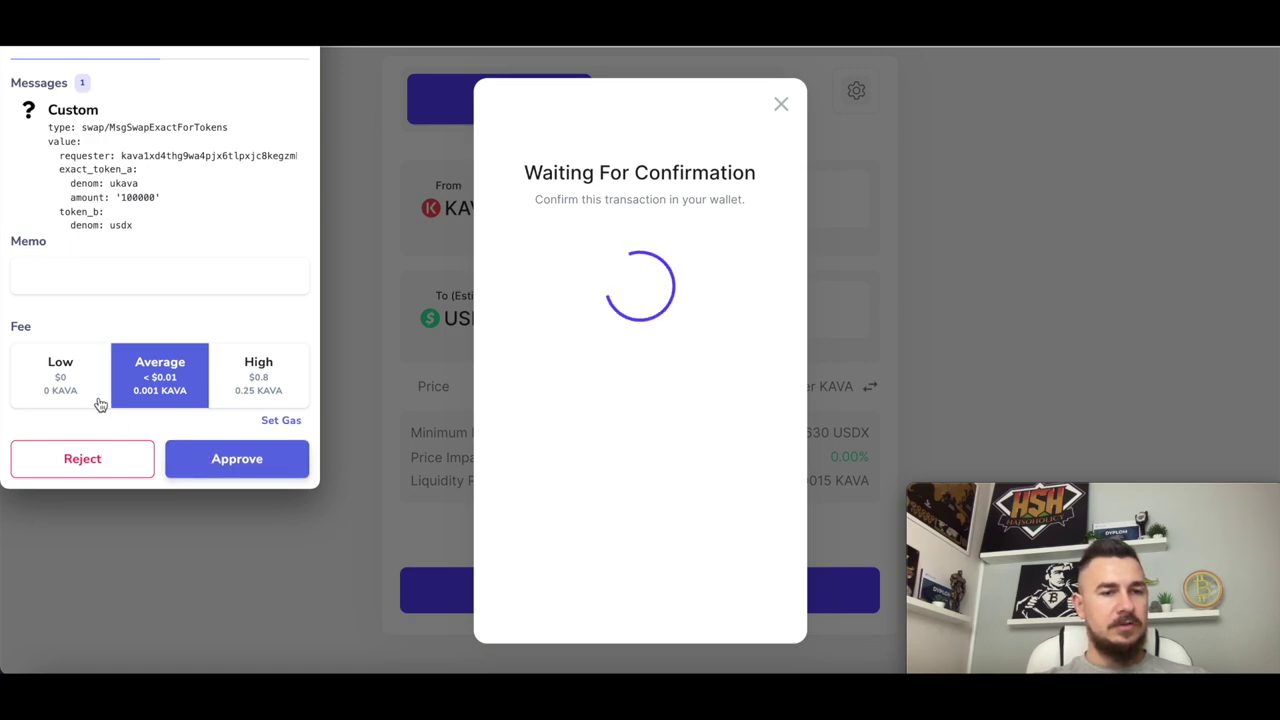
click(85, 393)
click(250, 460)
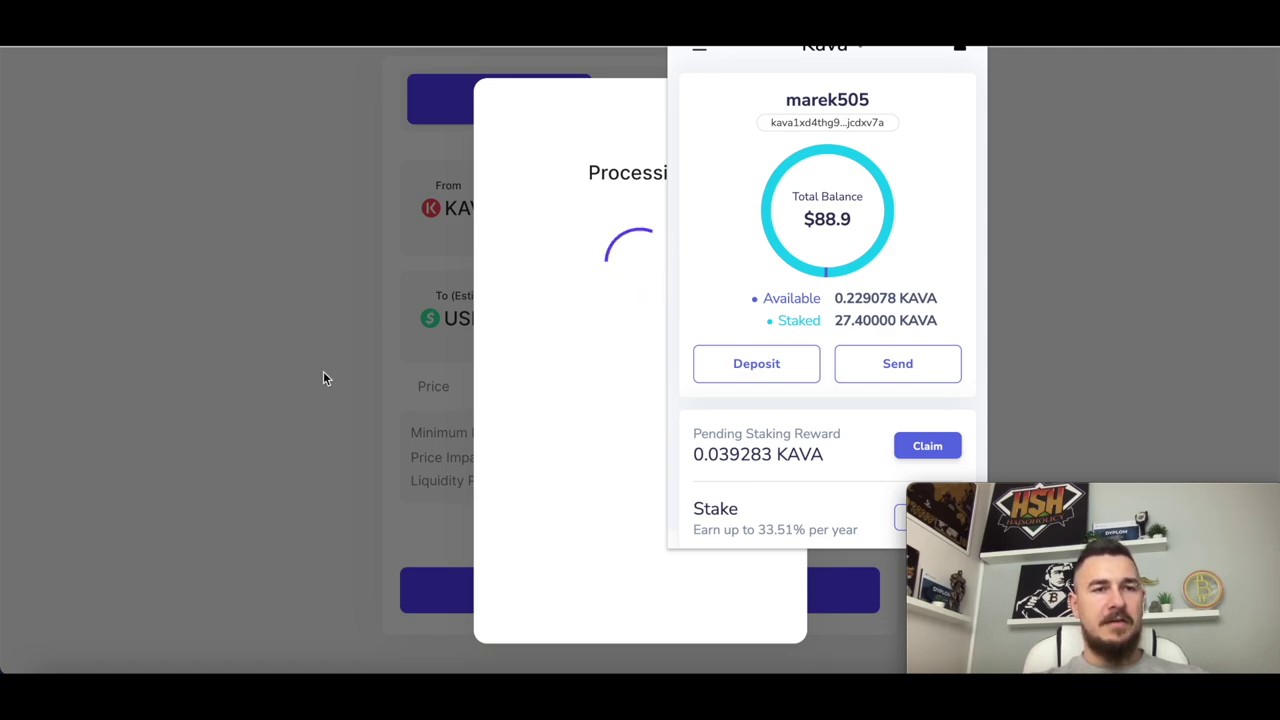
Reconnect the Keplr wallet and check the KAVA and USDX amounts on the Balances page.
click(349, 346)
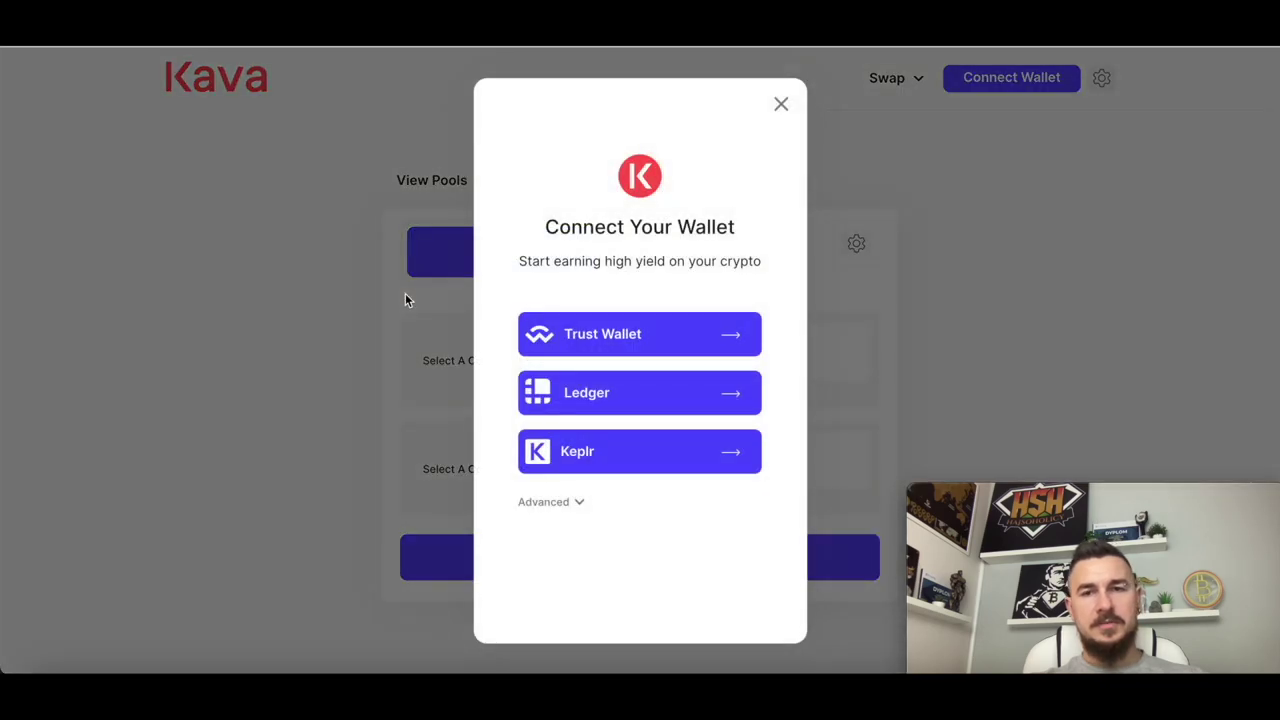
click(596, 451)
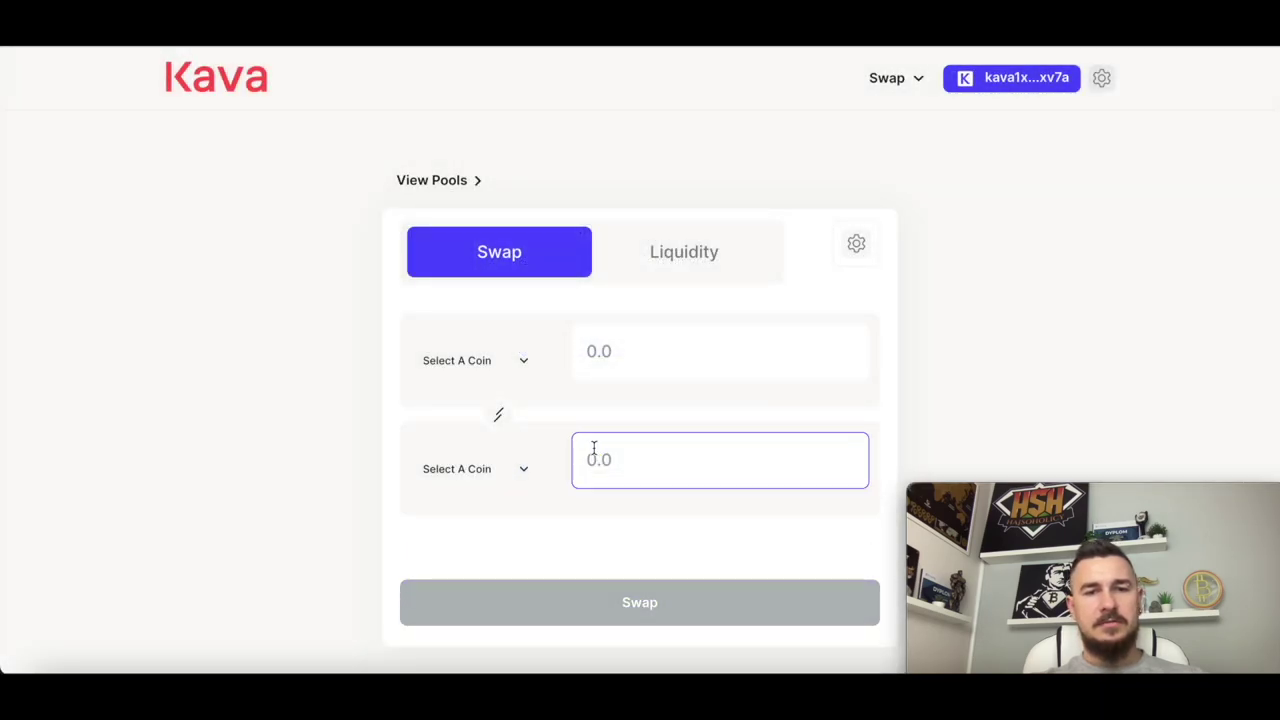
click(893, 80)
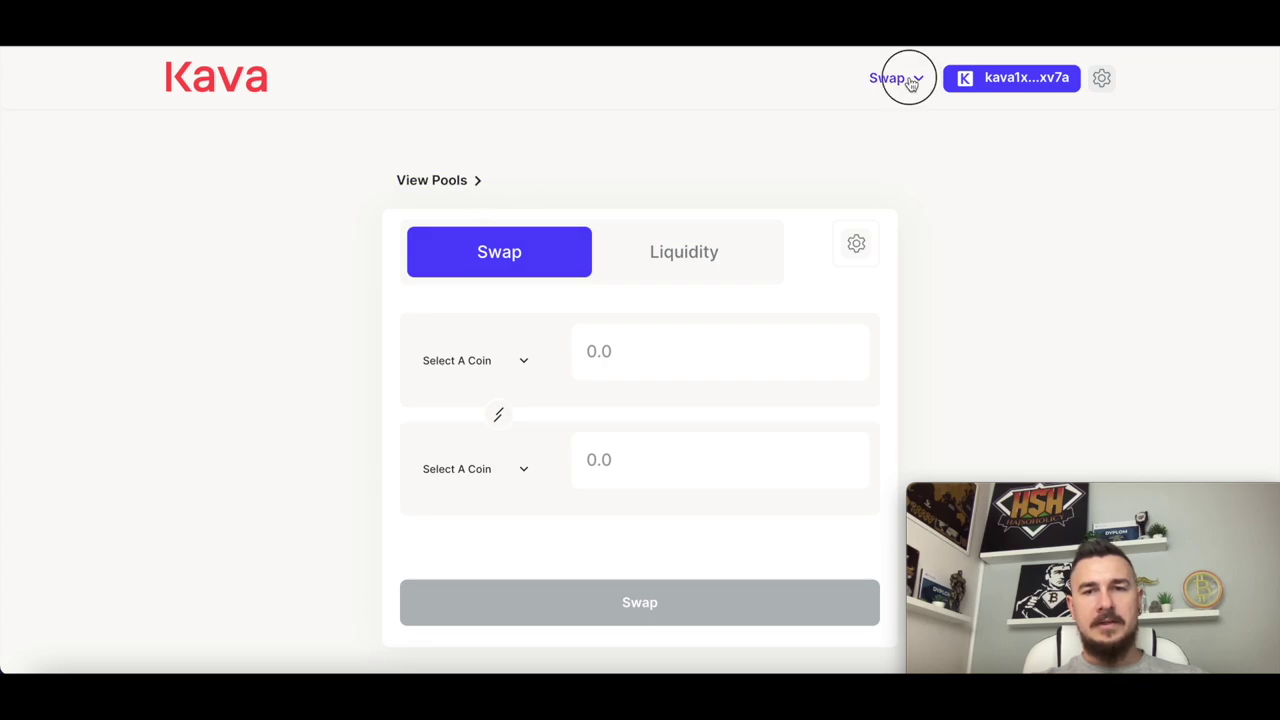
click(886, 156)
scroll(658, 372, down, 2)
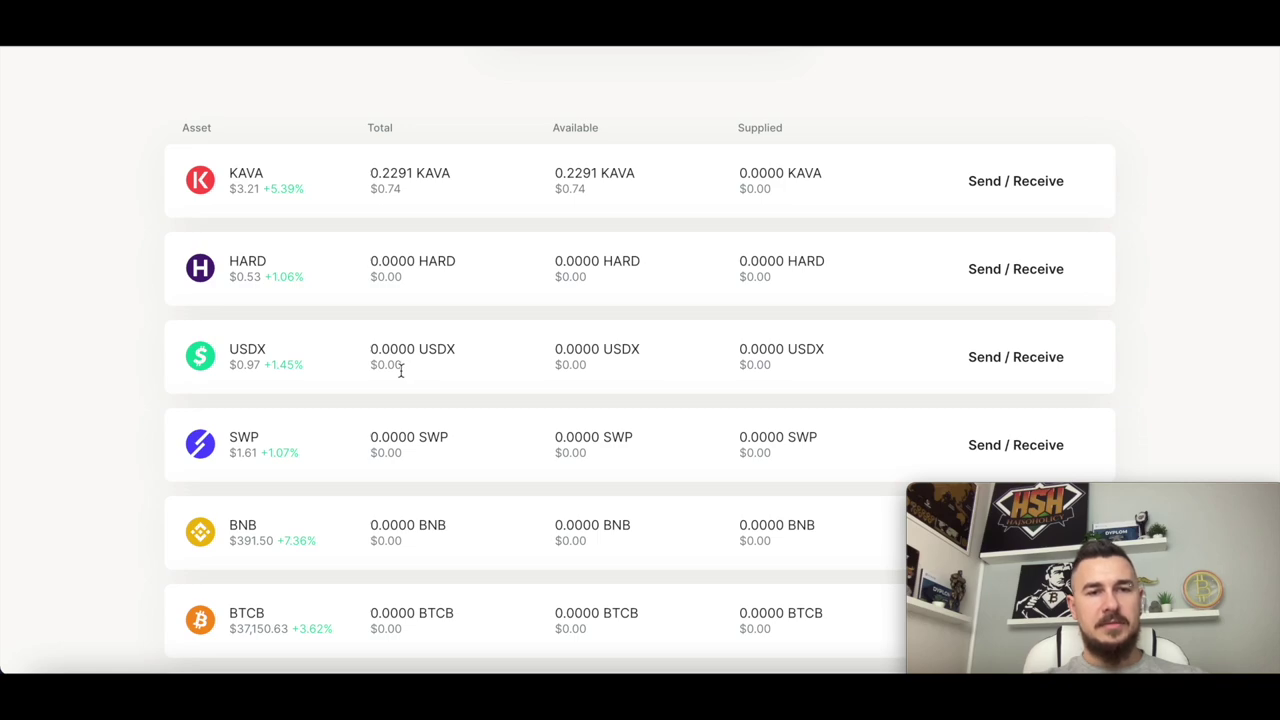
scroll(400, 370, up, 2)
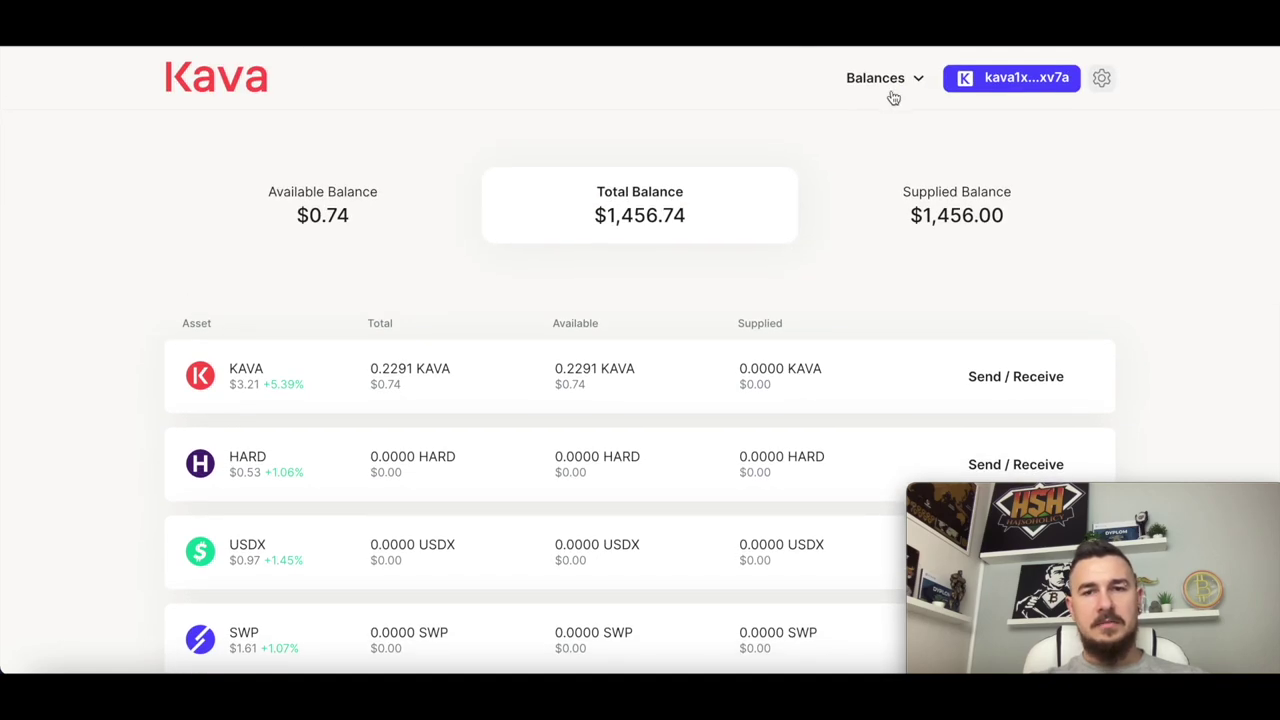
Reopen the swap form with KAVA and USDX as the pair to check the available balance of both coins.
click(893, 80)
click(762, 227)
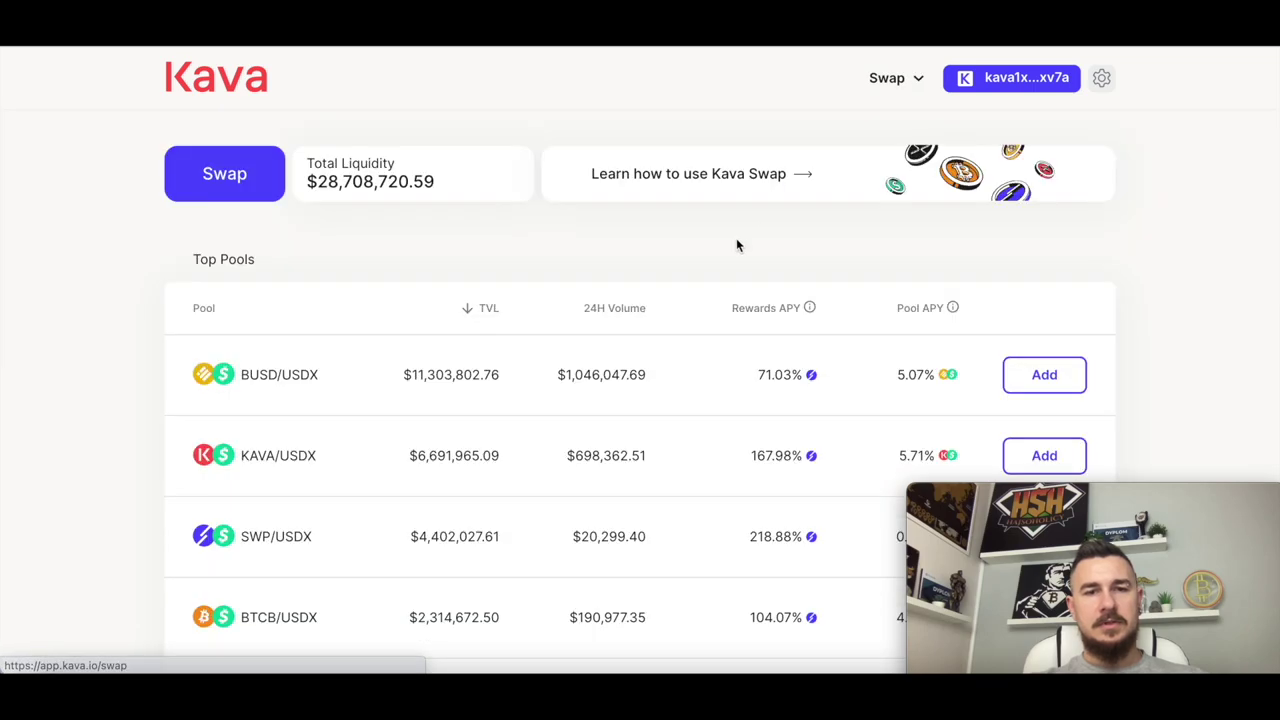
click(224, 191)
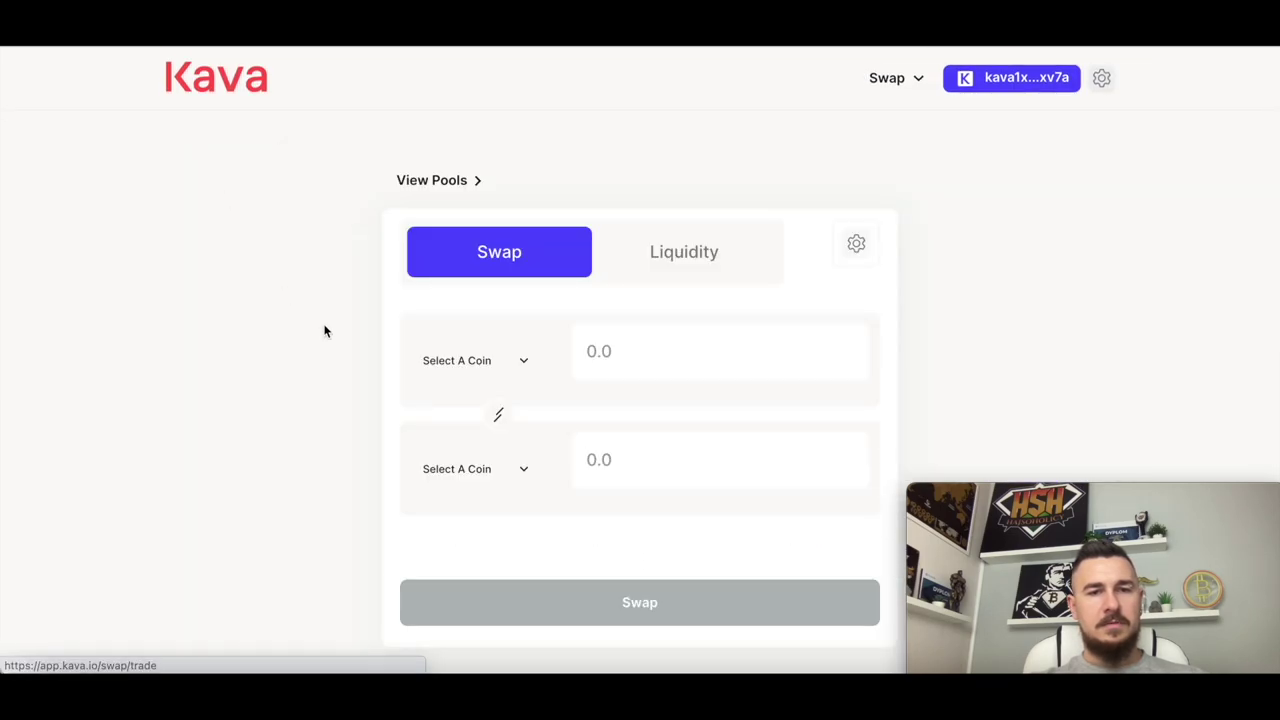
click(477, 368)
click(520, 541)
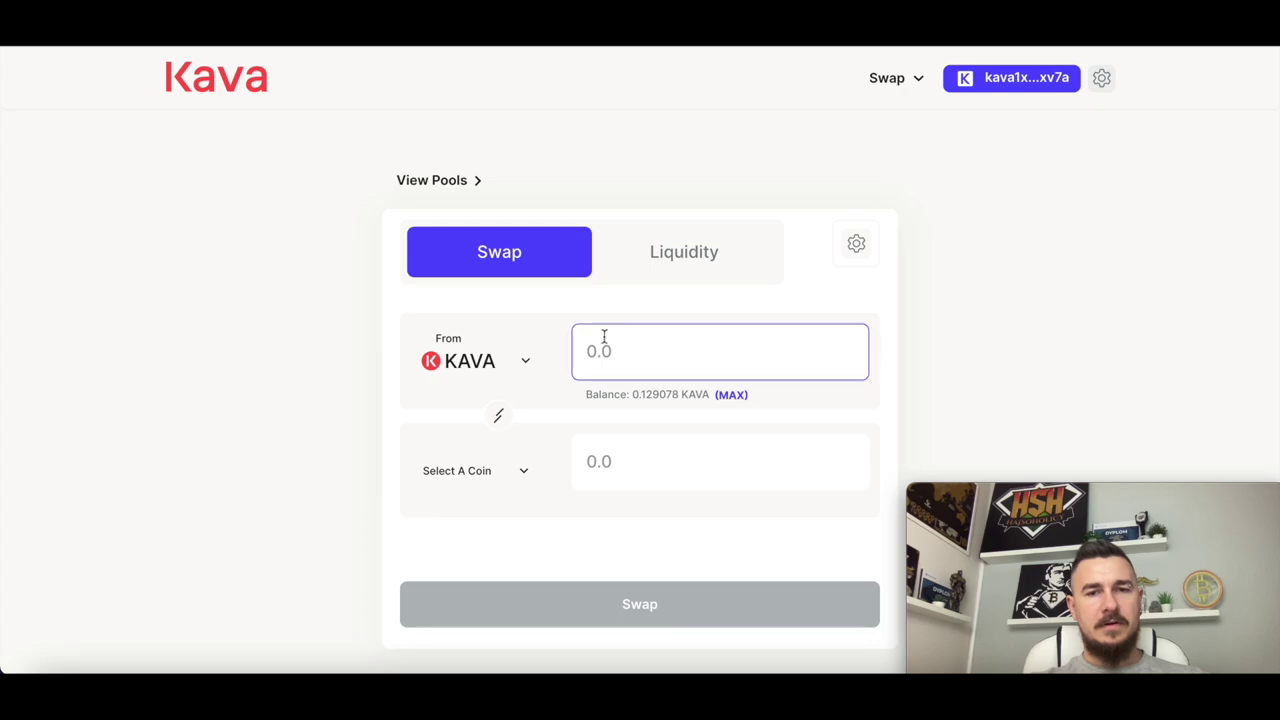
click(519, 474)
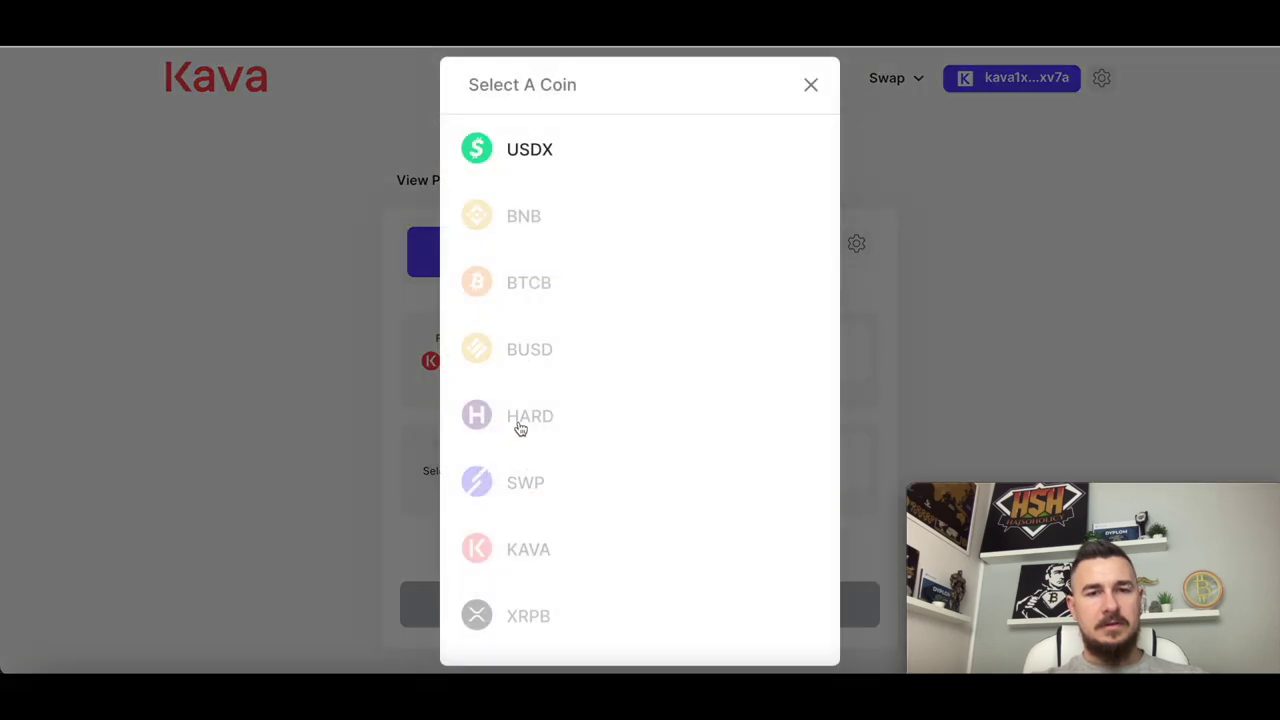
click(523, 160)
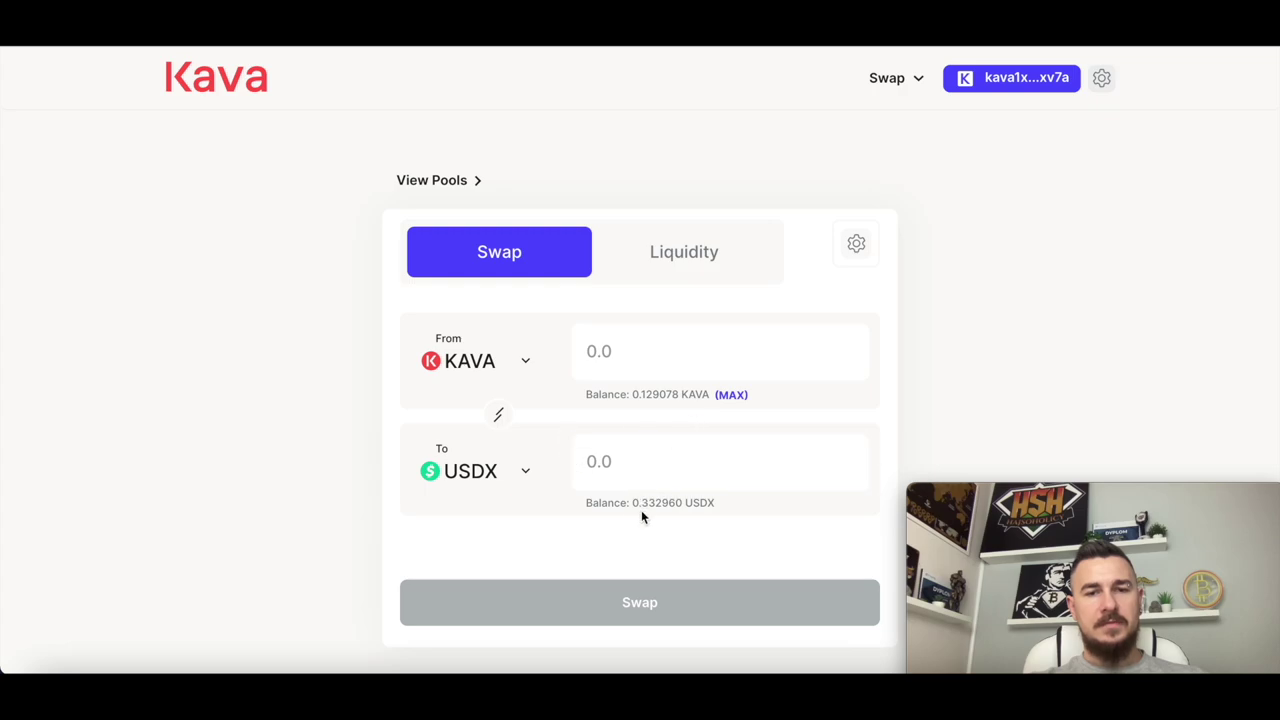
drag(633, 503, 731, 504)
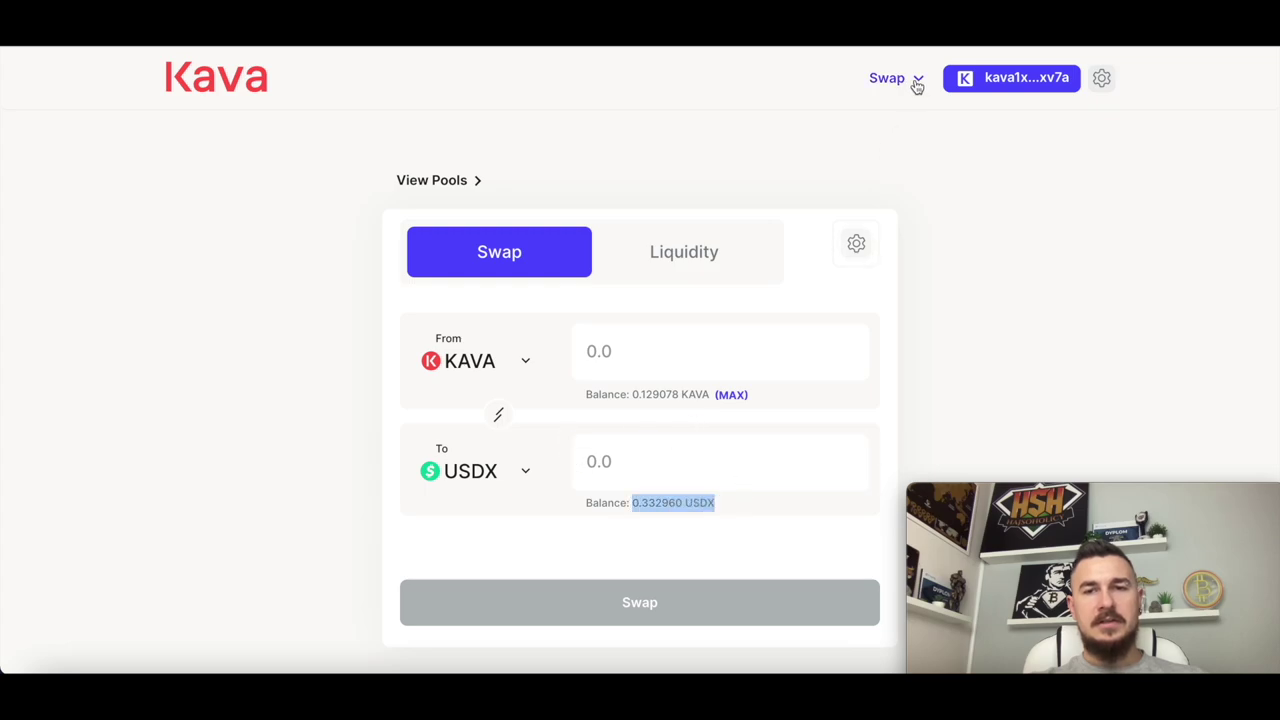
Return to the Balances page and check the total and available USDX.
mouse_move(917, 87)
click(886, 151)
scroll(610, 424, down, 1)
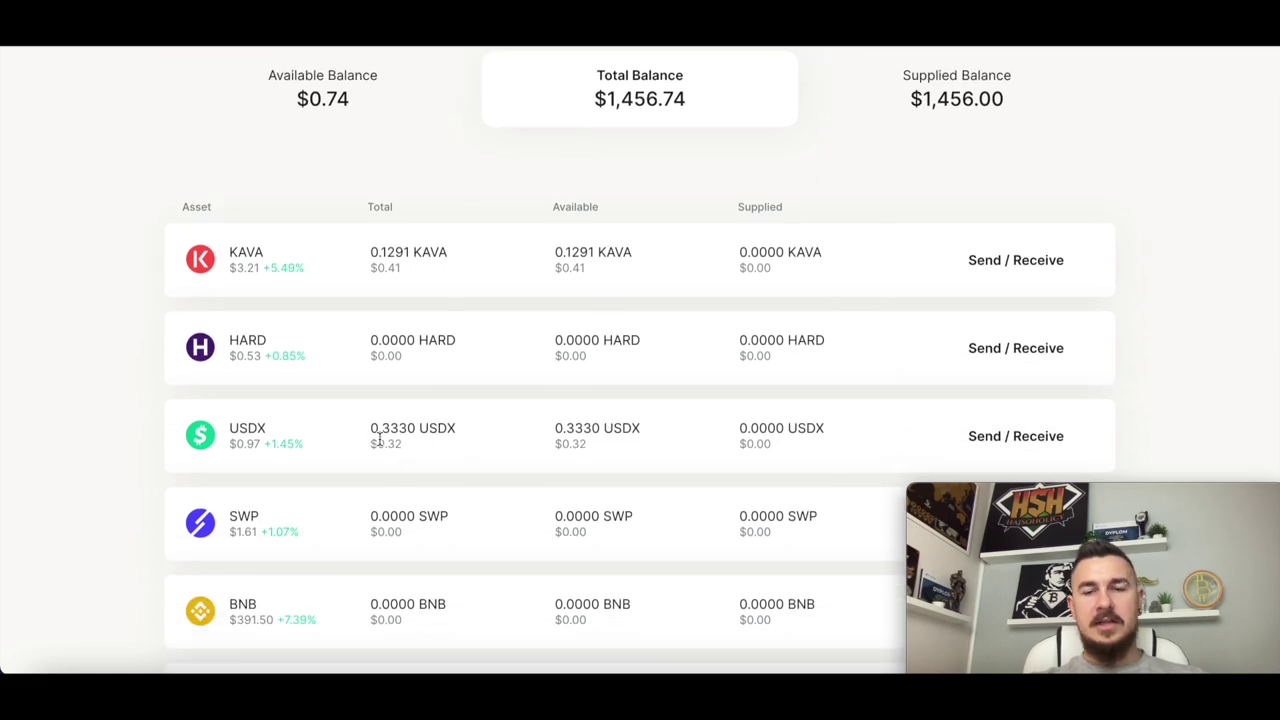
scroll(380, 440, down, 1)
scroll(382, 430, up, 3)
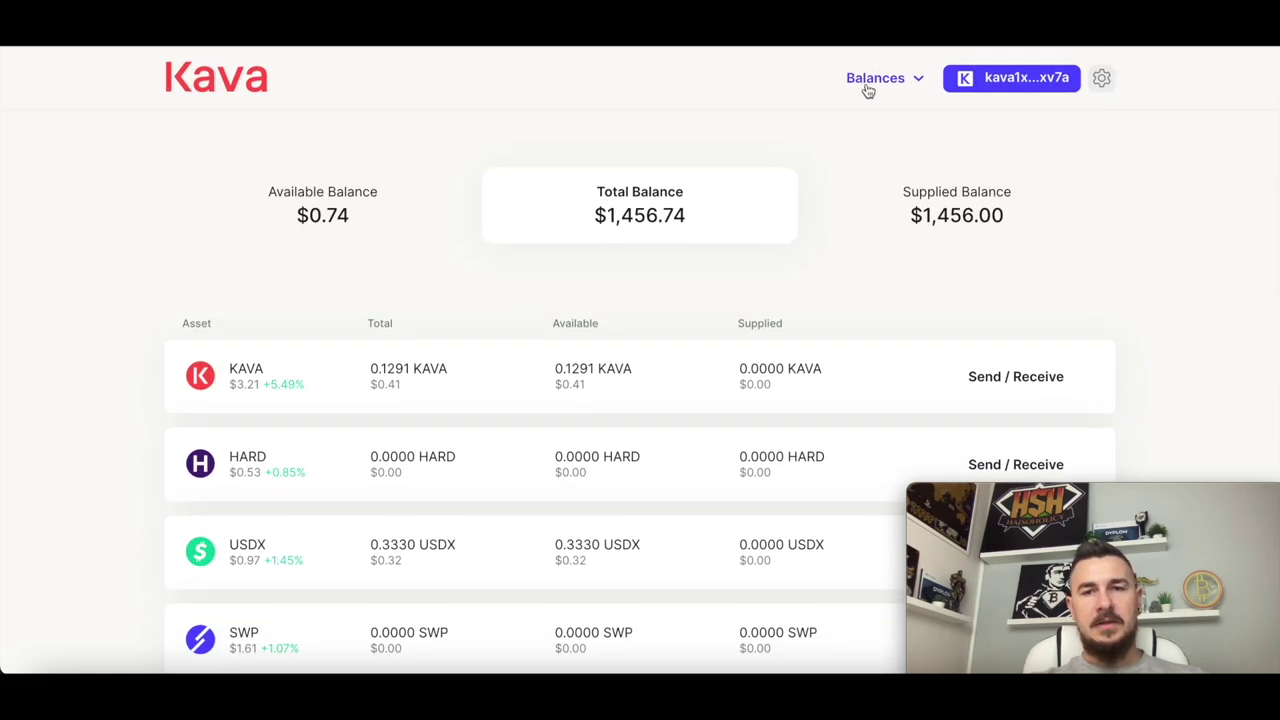
Open the supply form for USDX in the lending markets and view its rates and borrow limits.
mouse_move(886, 78)
click(767, 195)
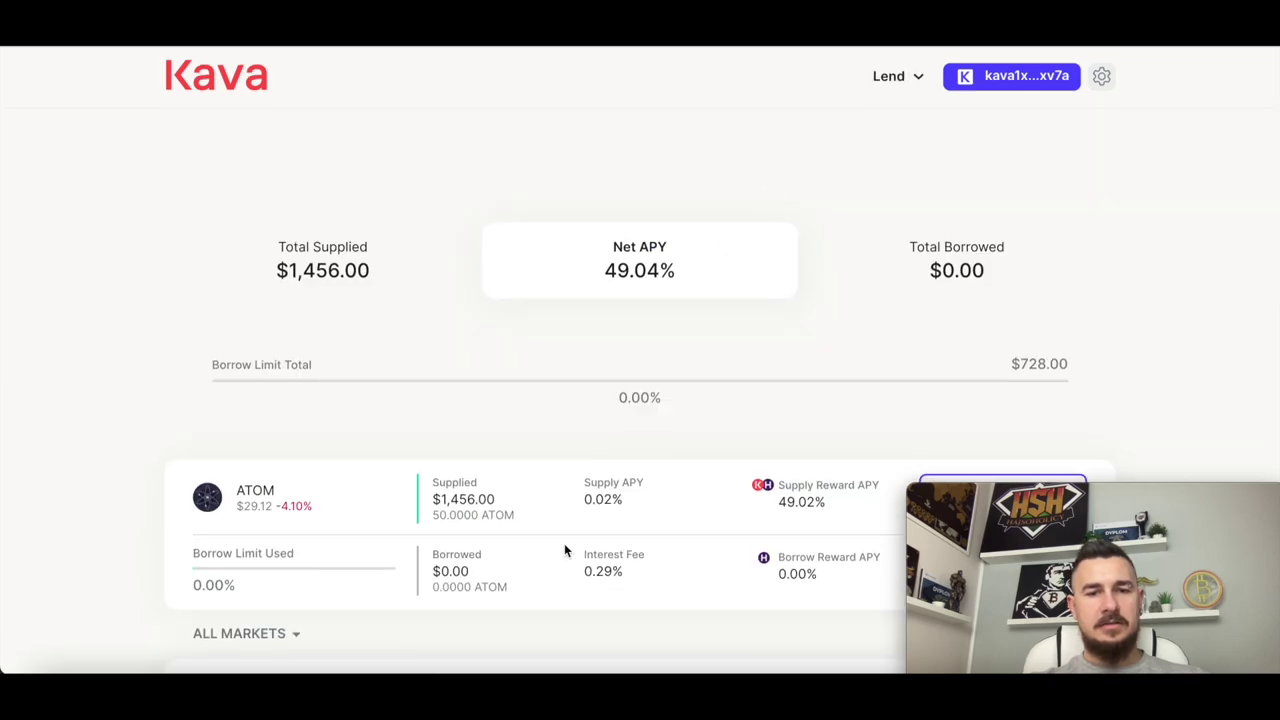
scroll(564, 550, down, 4)
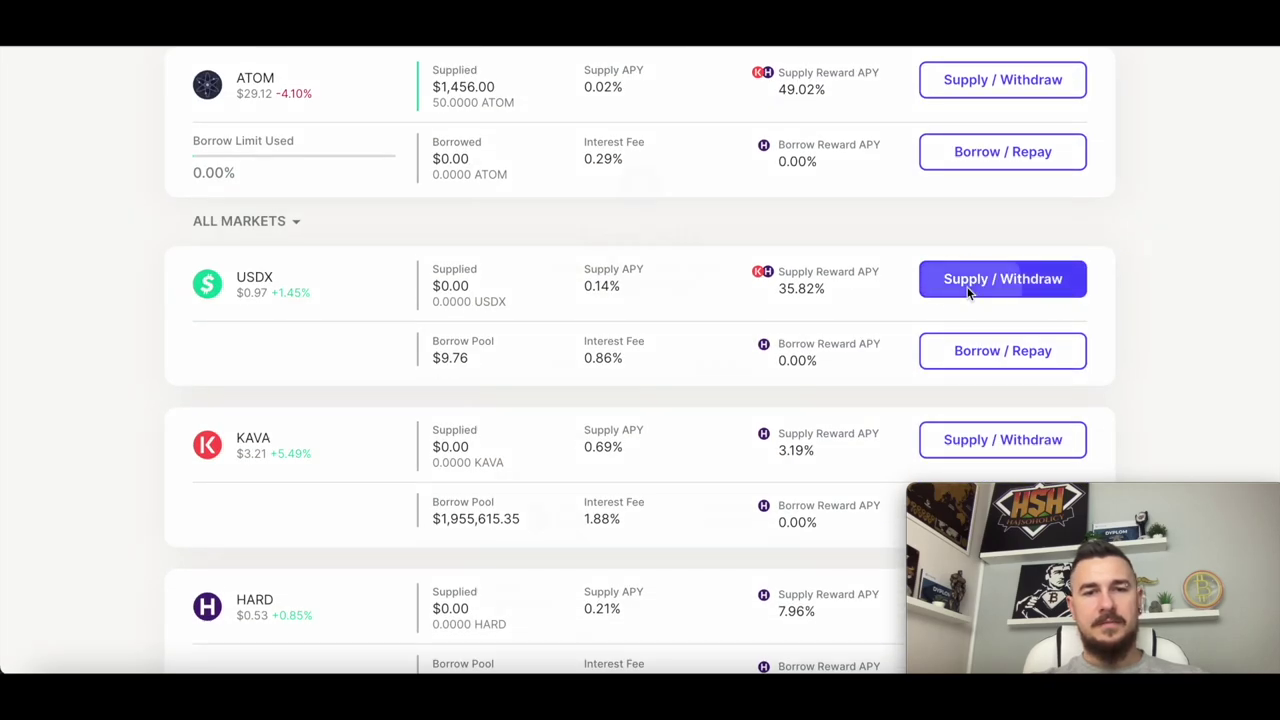
click(968, 285)
scroll(603, 373, down, 2)
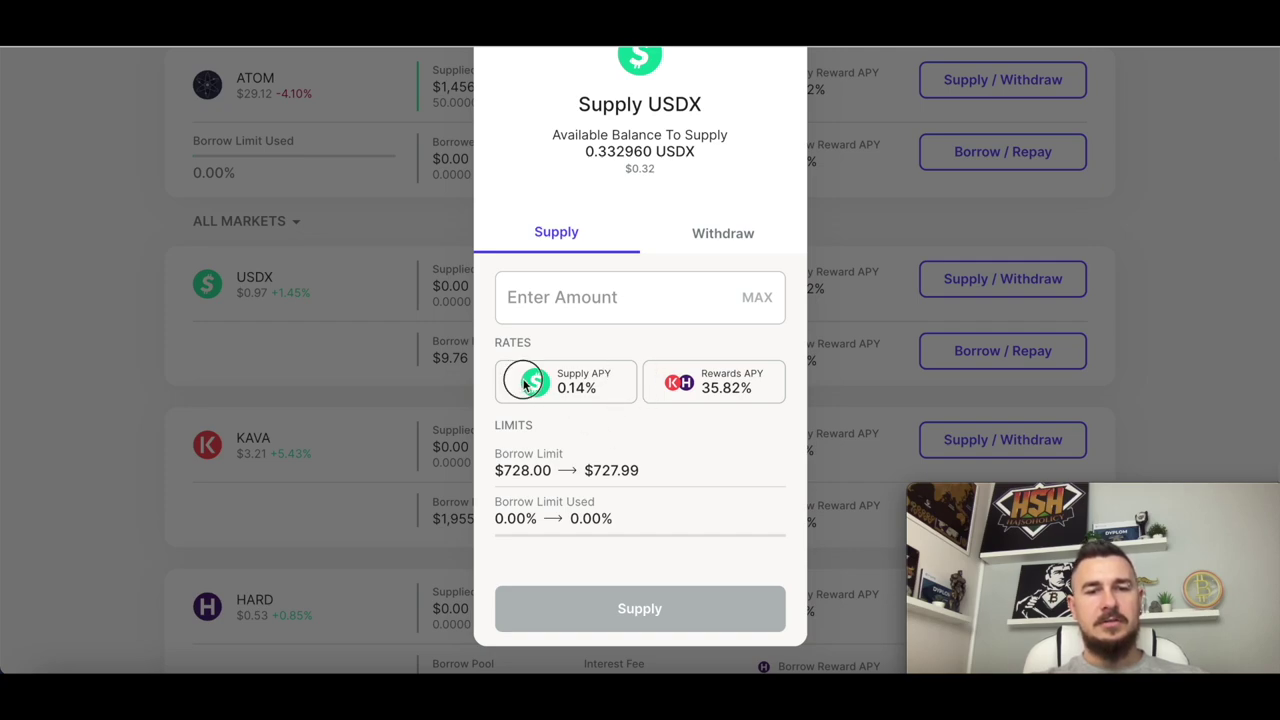
Supply the maximum available amount, 0.33296 USDX, and approve the deposit in the wallet with the Low fee.
double_click(704, 388)
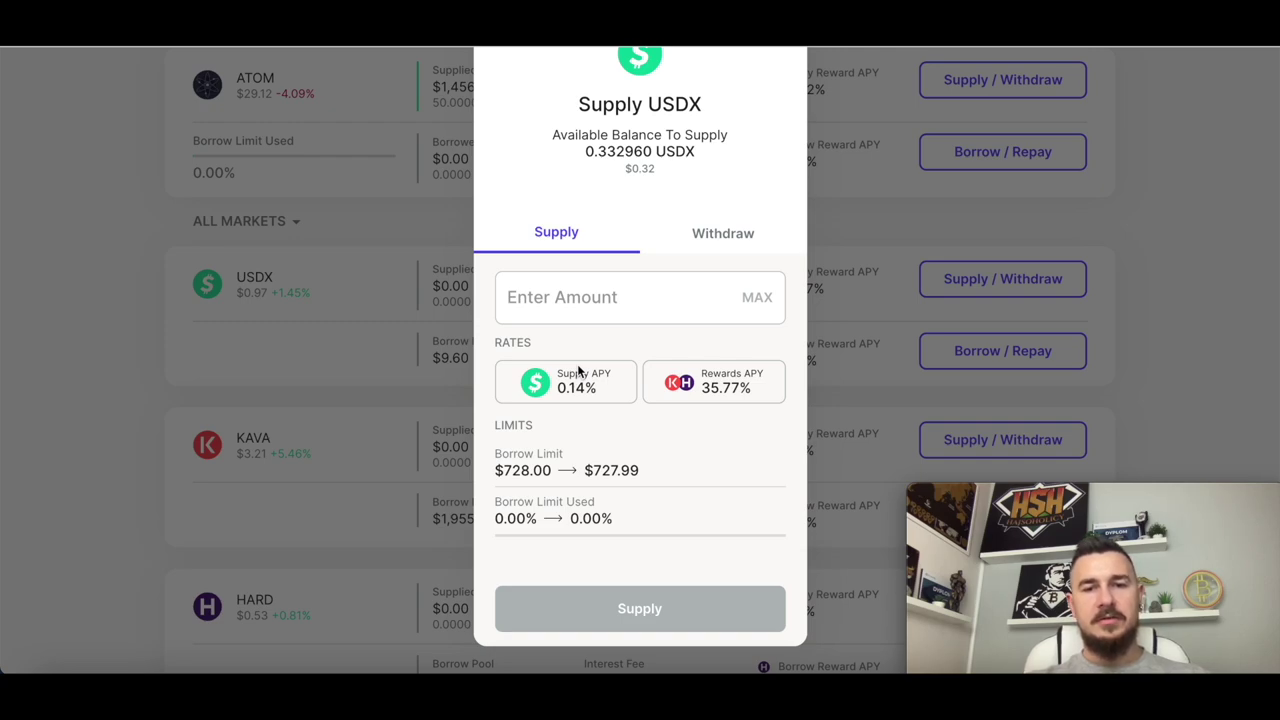
click(762, 297)
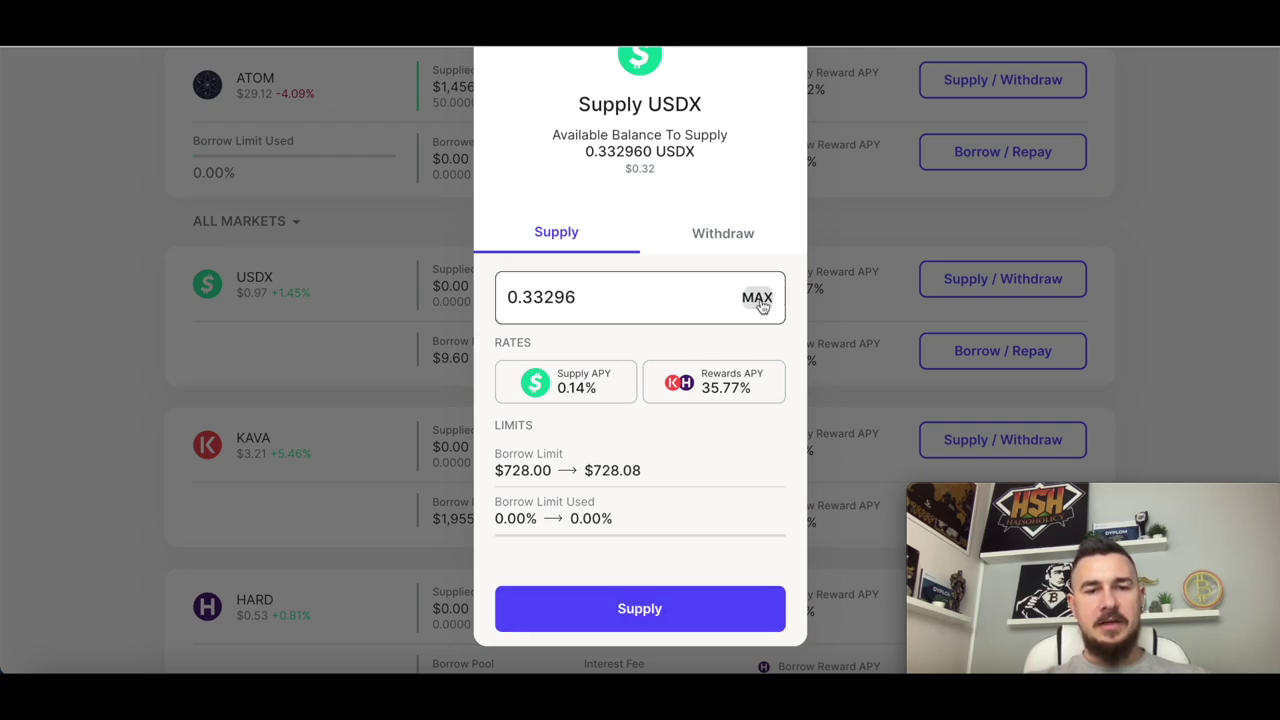
click(638, 610)
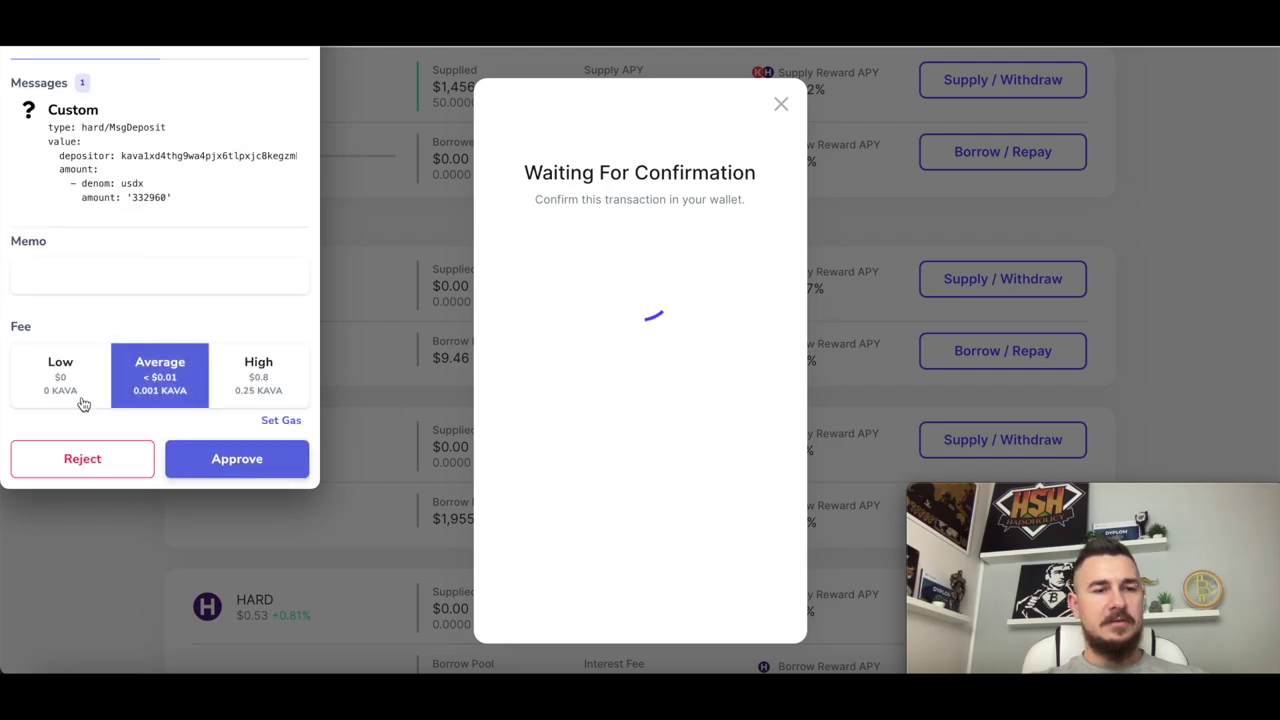
click(84, 403)
click(255, 457)
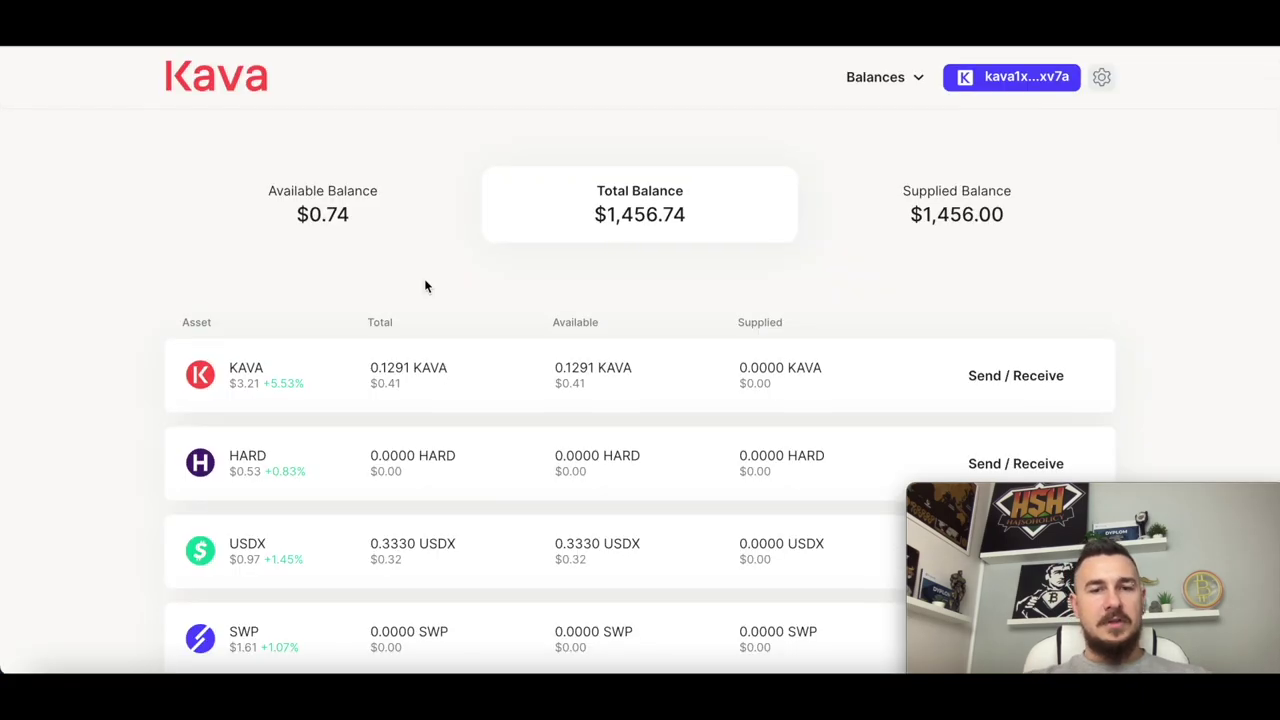
Review the total, available and supplied amounts of the listed assets on the Balances page, including USDX and ATOM.
scroll(424, 286, down, 5)
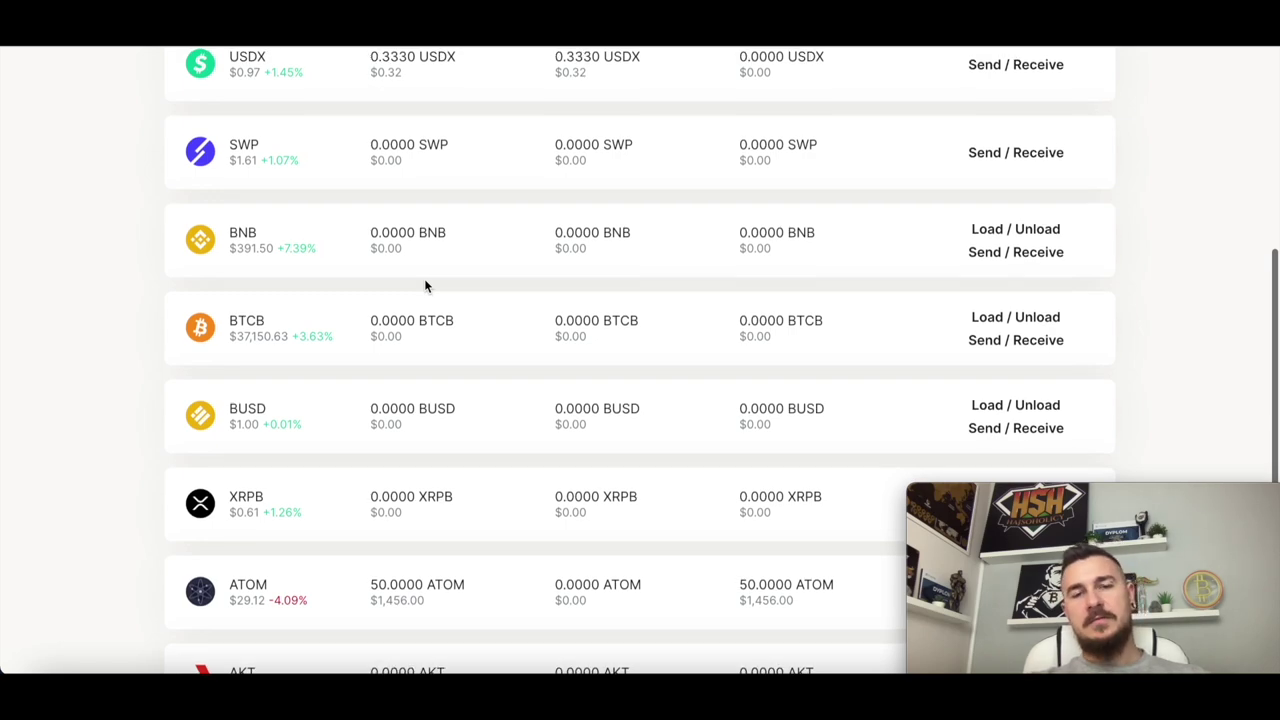
scroll(424, 286, up, 3)
scroll(424, 286, up, 1)
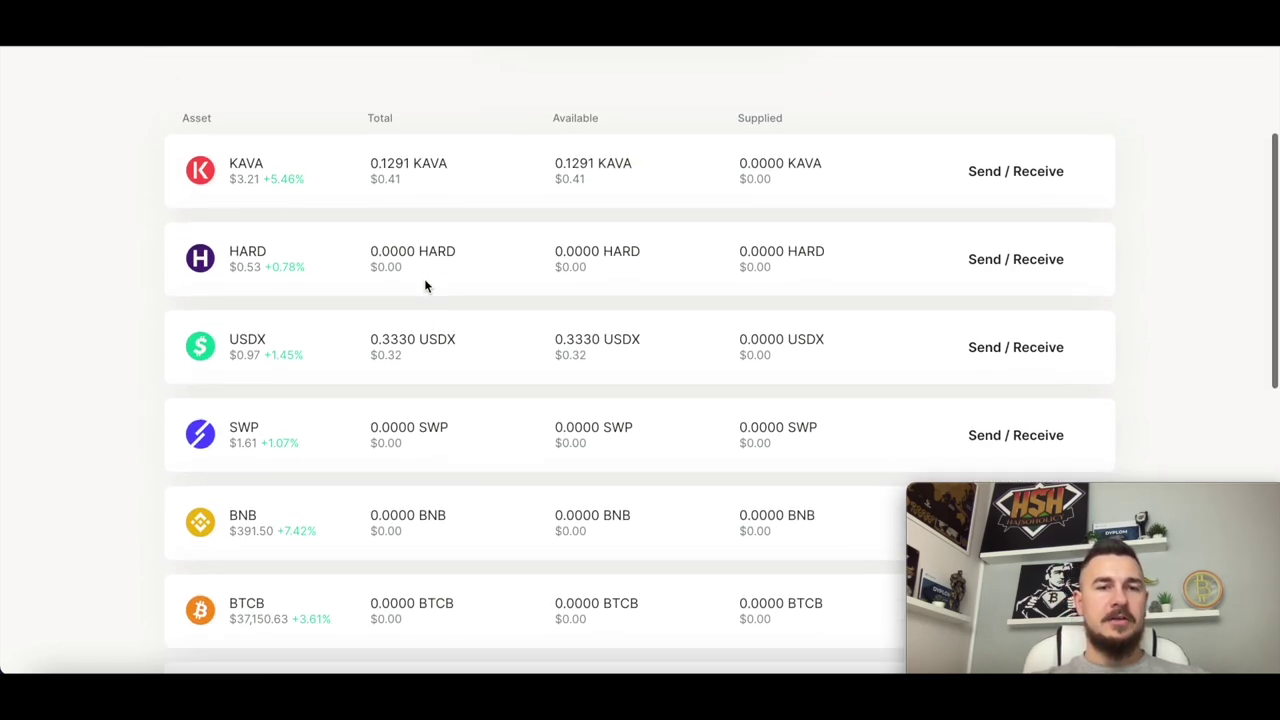
scroll(424, 286, up, 3)
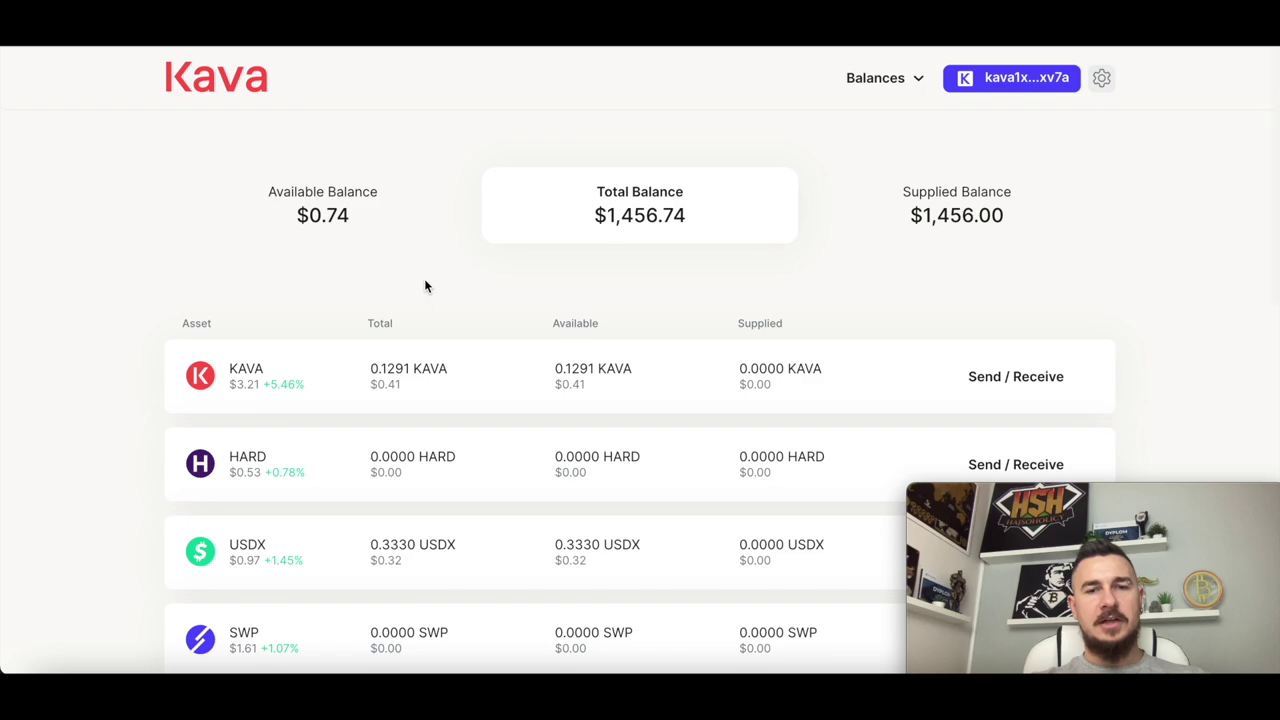
scroll(424, 286, down, 2)
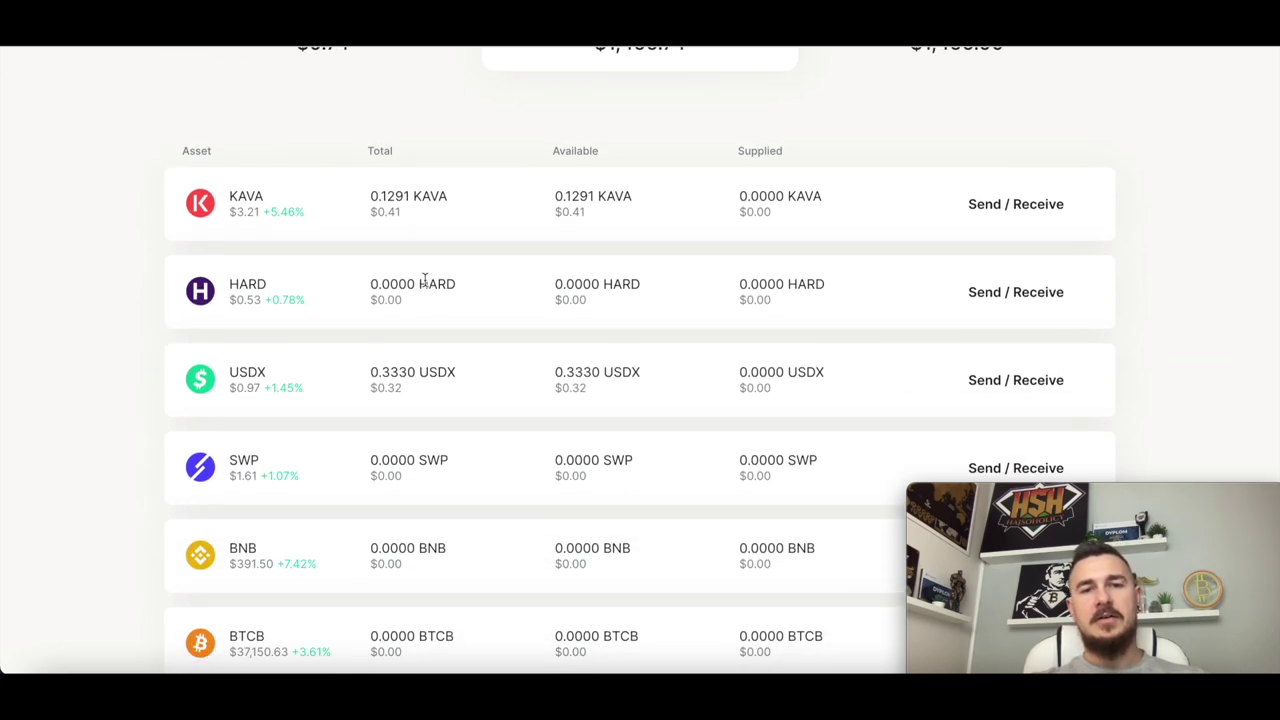
scroll(424, 282, down, 2)
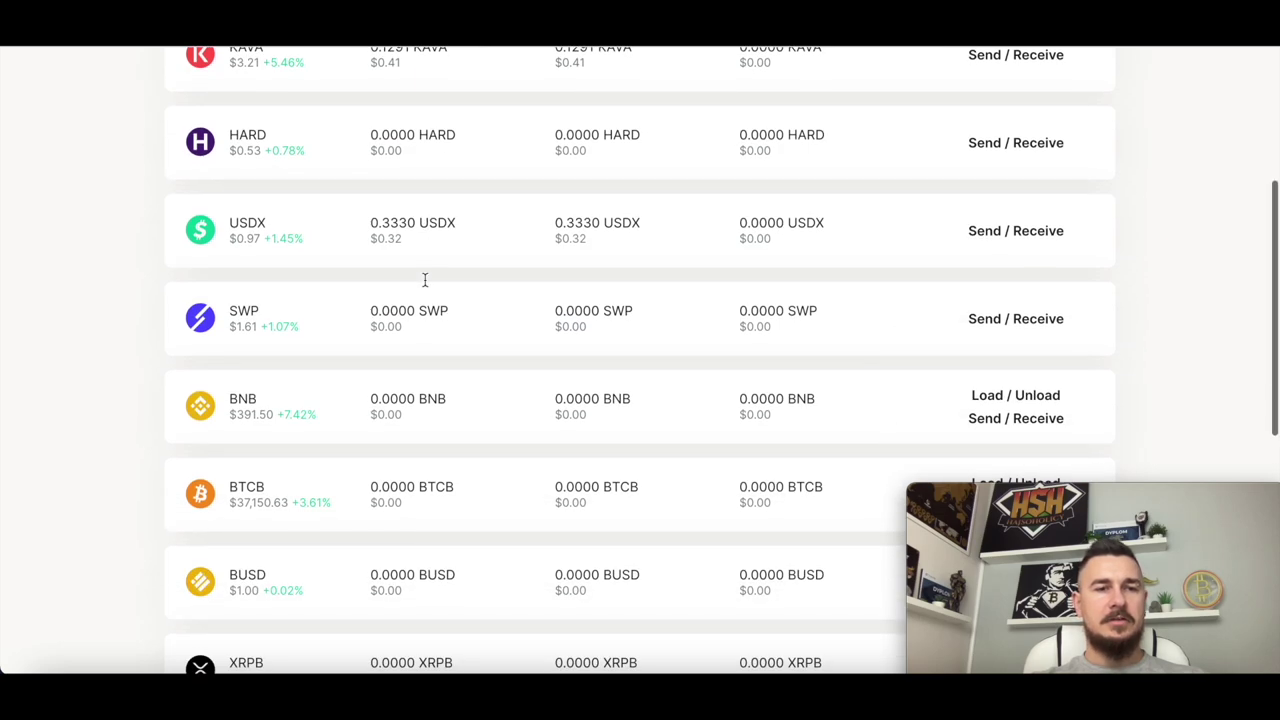